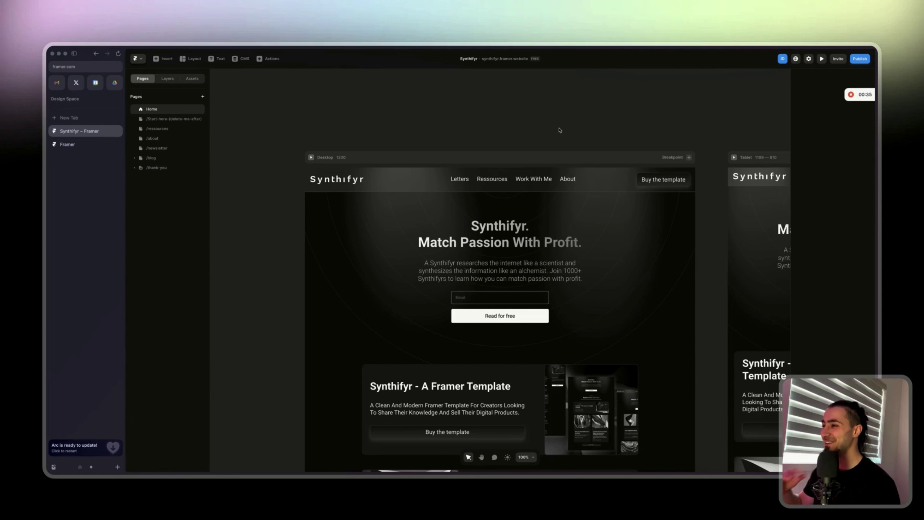
Step: Scroll down the Synthifyr home page canvas and select the hero section
scroll(274, 197, "down", 1)
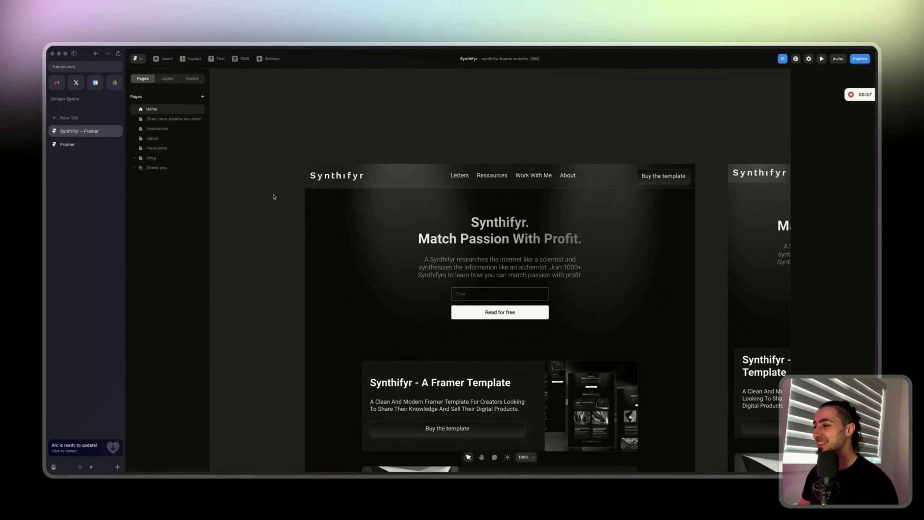
scroll(274, 196, "down", 3)
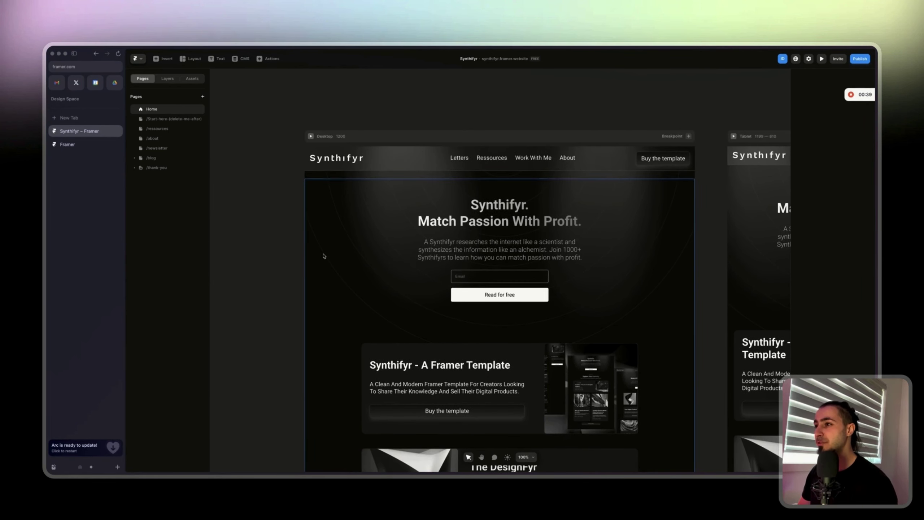
scroll(320, 255, "down", 1)
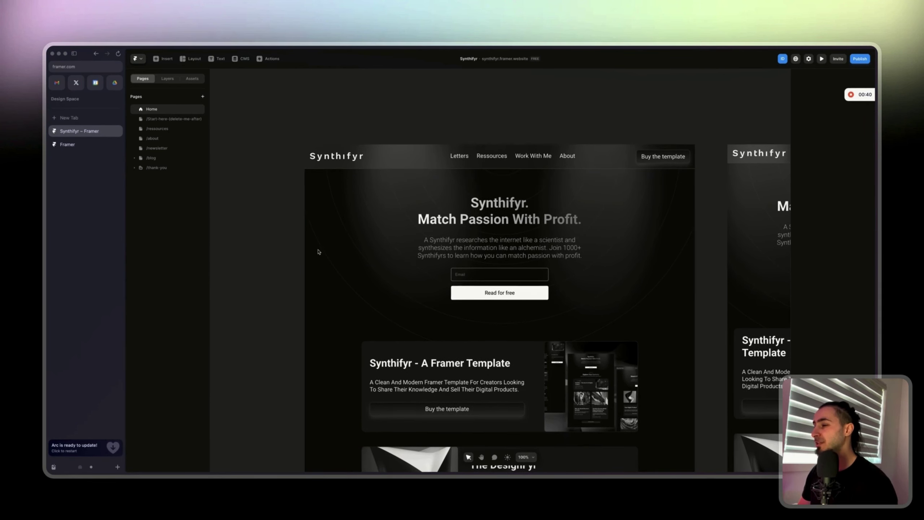
left_click(375, 248)
left_click(311, 134)
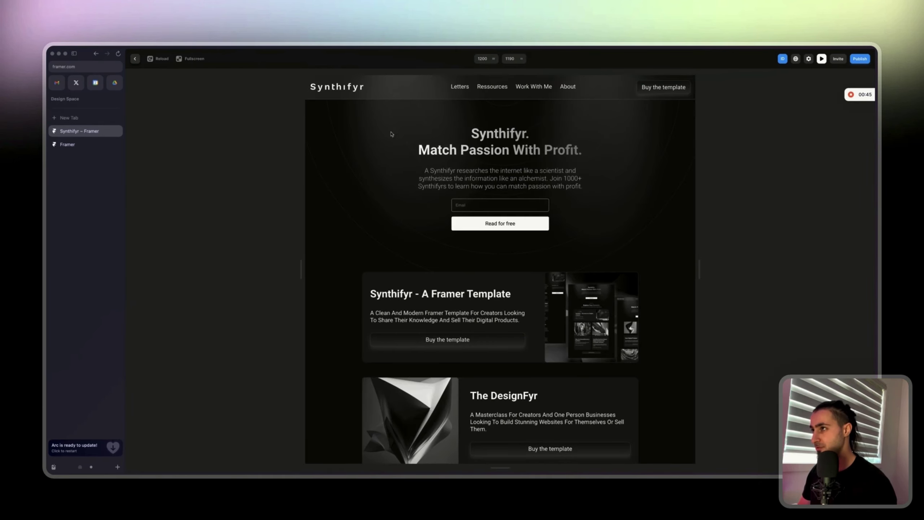
left_click(822, 59)
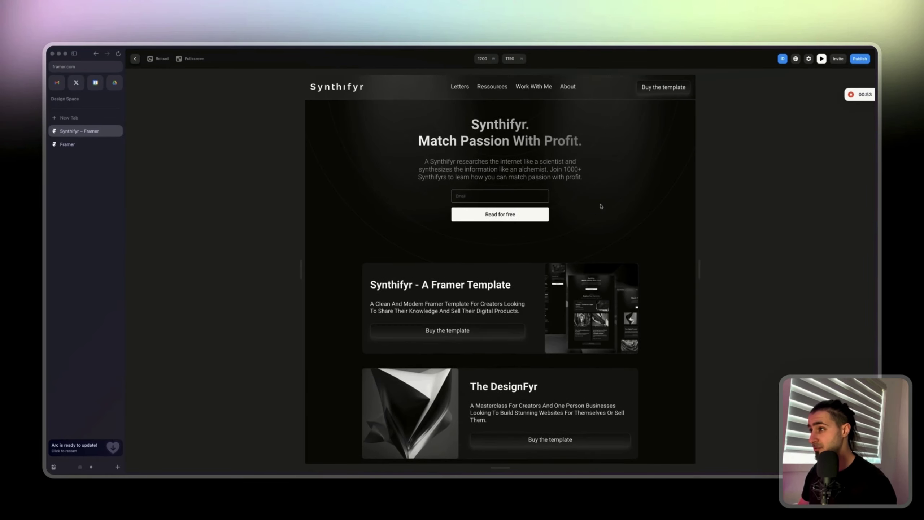
scroll(602, 206, "down", 5)
scroll(601, 207, "up", 3)
left_click(822, 59)
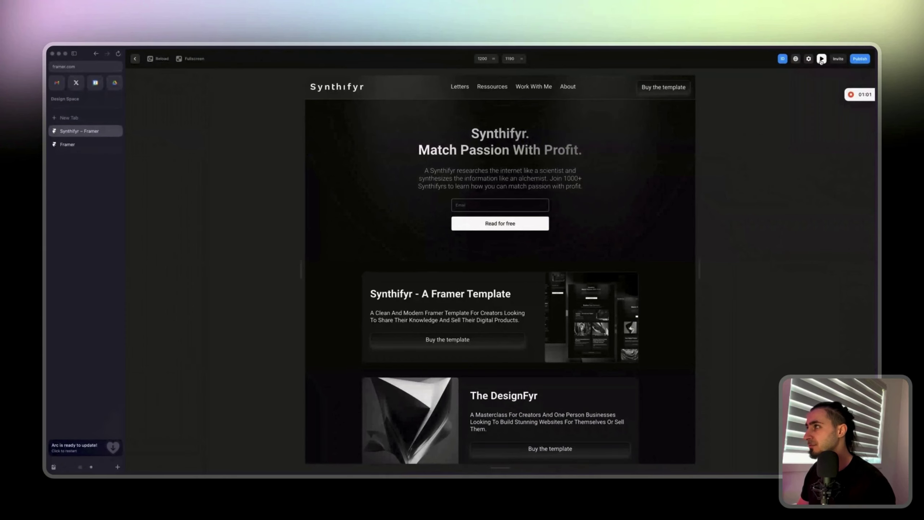
Step: Exit preview, select the Hero-container, and pick the Navbar layer in the layers list
key("Escape")
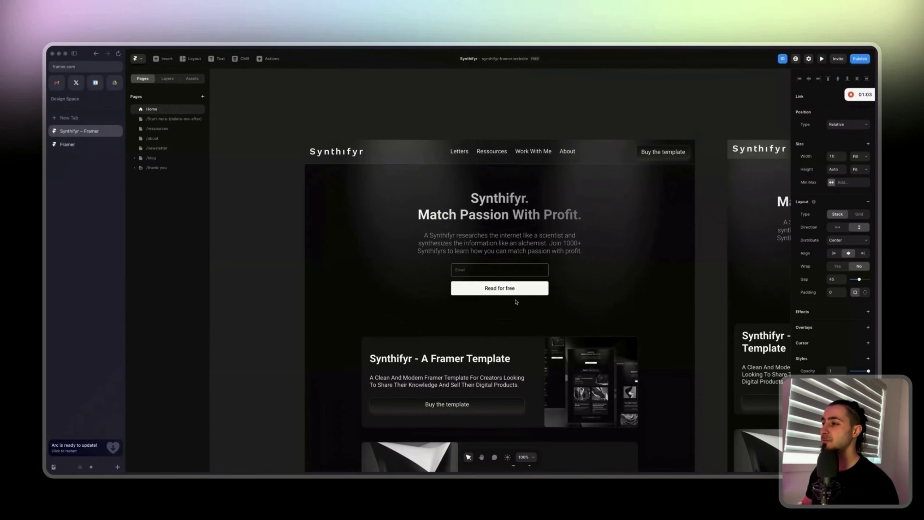
left_click(394, 252)
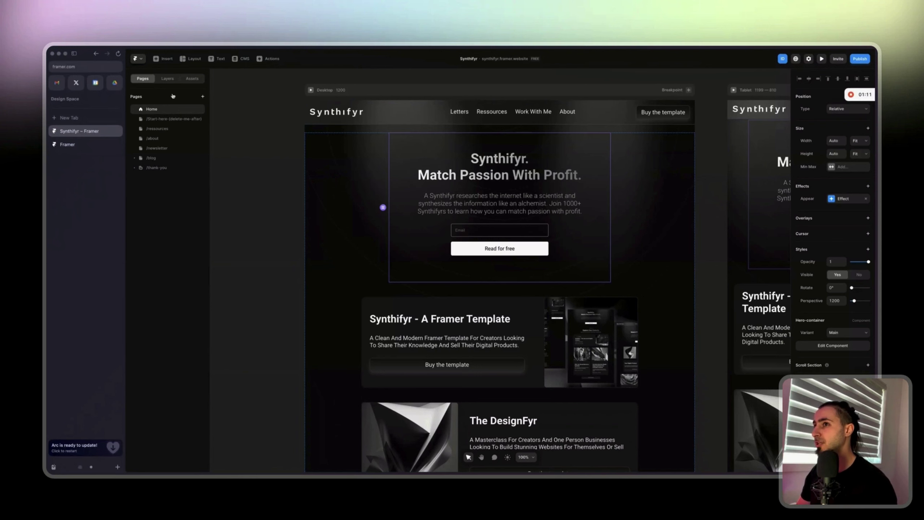
left_click(168, 79)
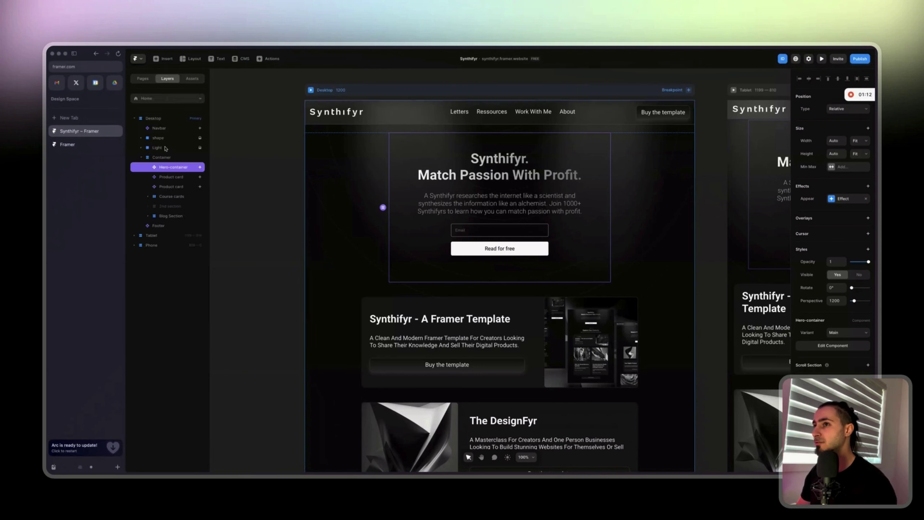
left_click(169, 128)
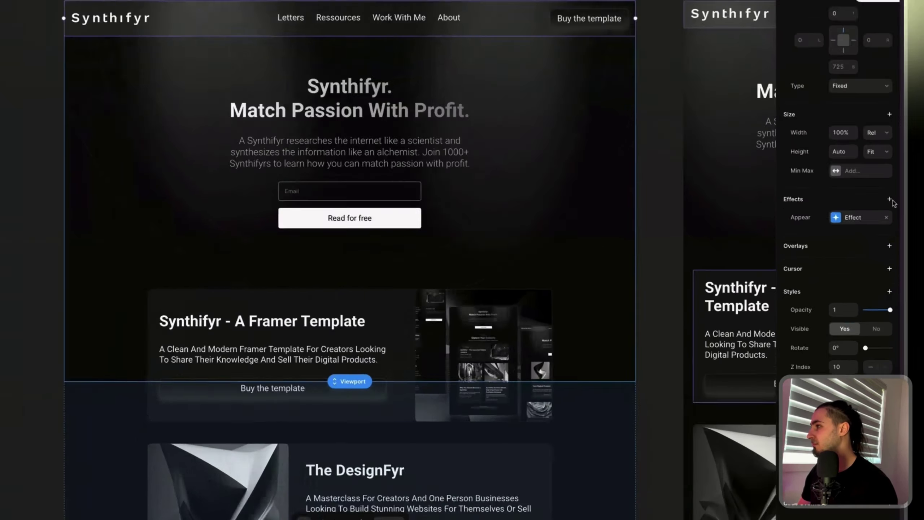
Step: Remove the Navbar's old Appear effect, add a fresh Appear effect, and open its settings
left_click(868, 235)
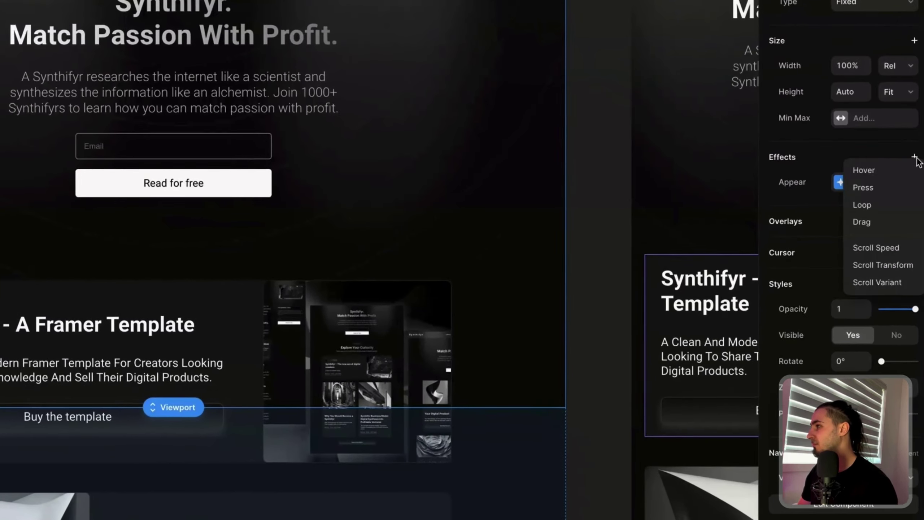
left_click(813, 182)
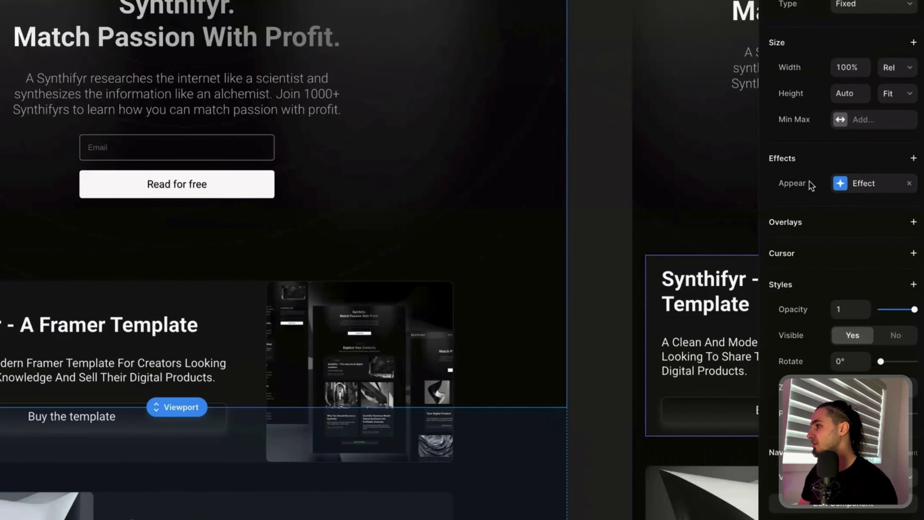
left_click(909, 184)
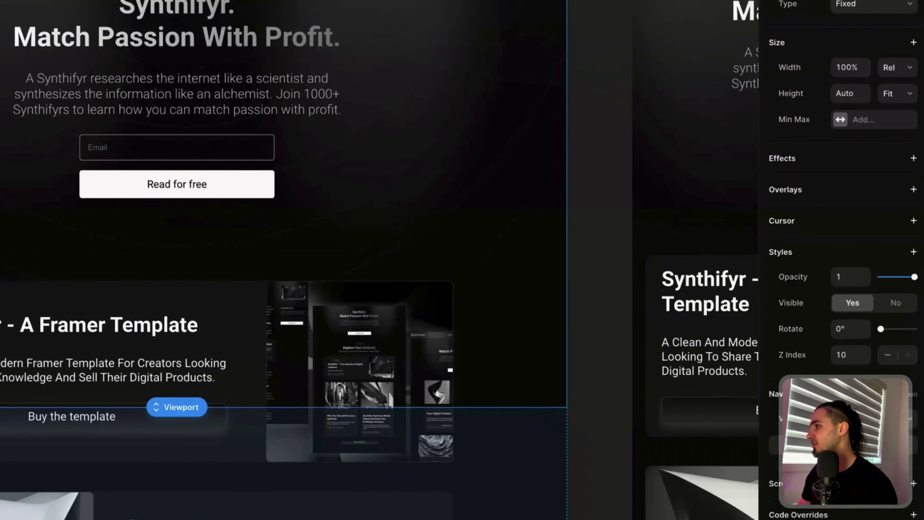
left_click(914, 159)
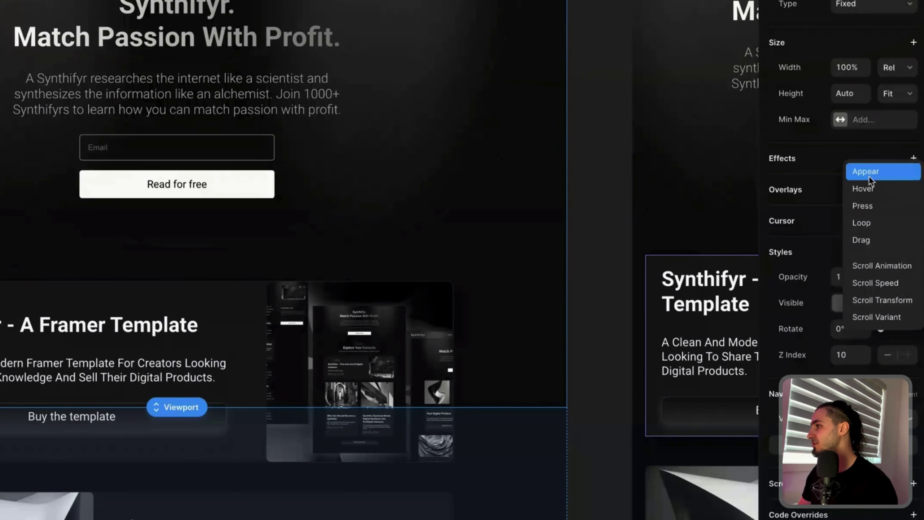
left_click(875, 173)
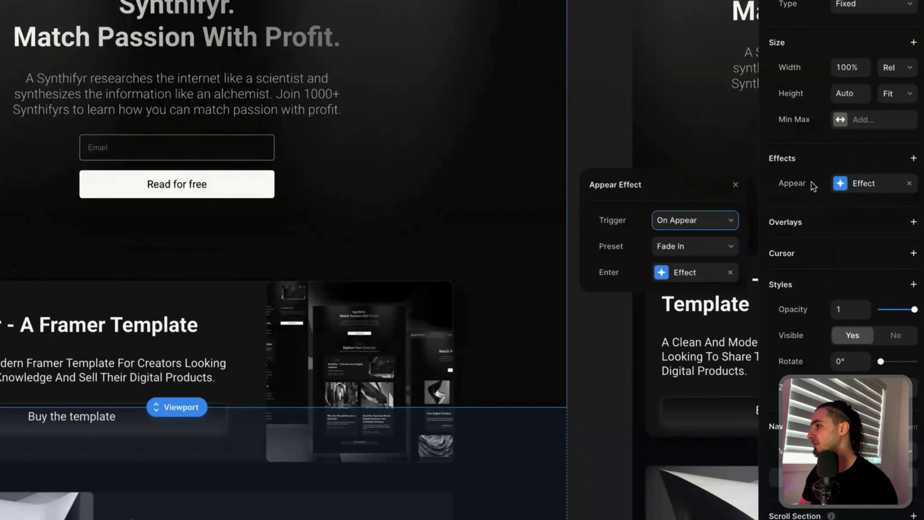
left_click(811, 180)
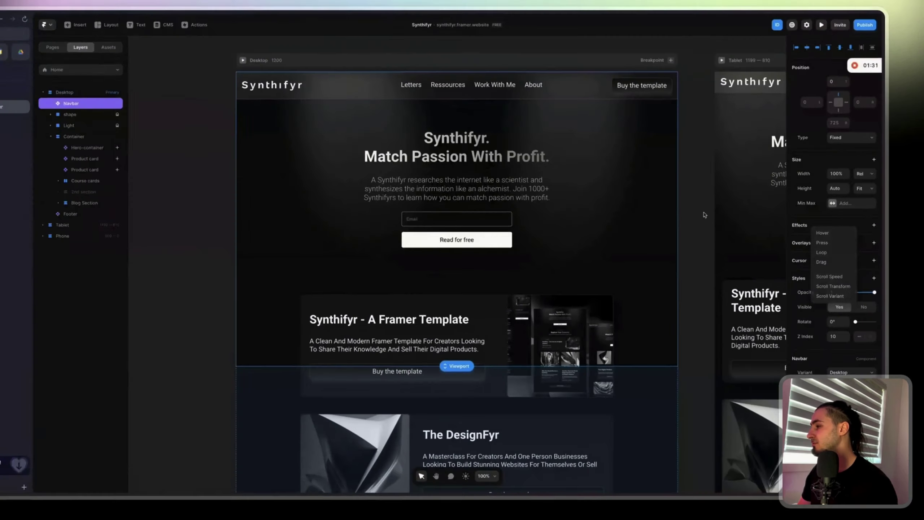
left_click(641, 159)
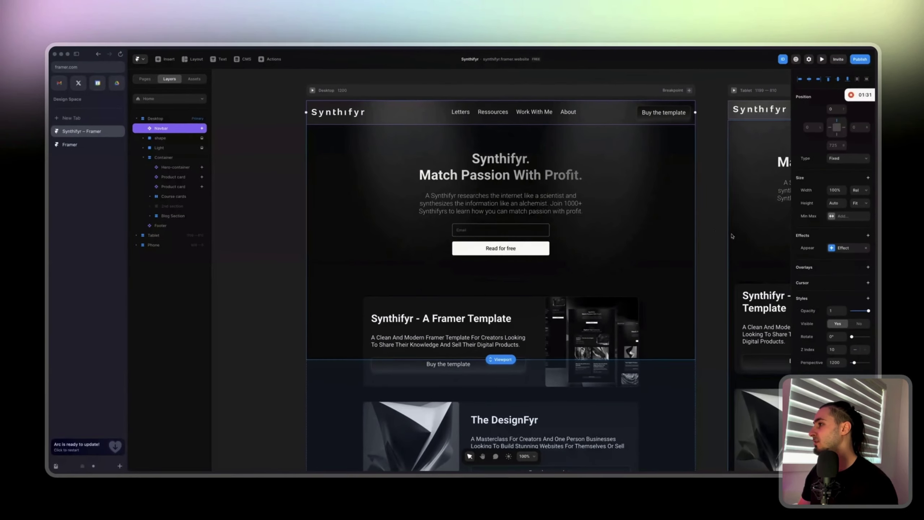
left_click(854, 249)
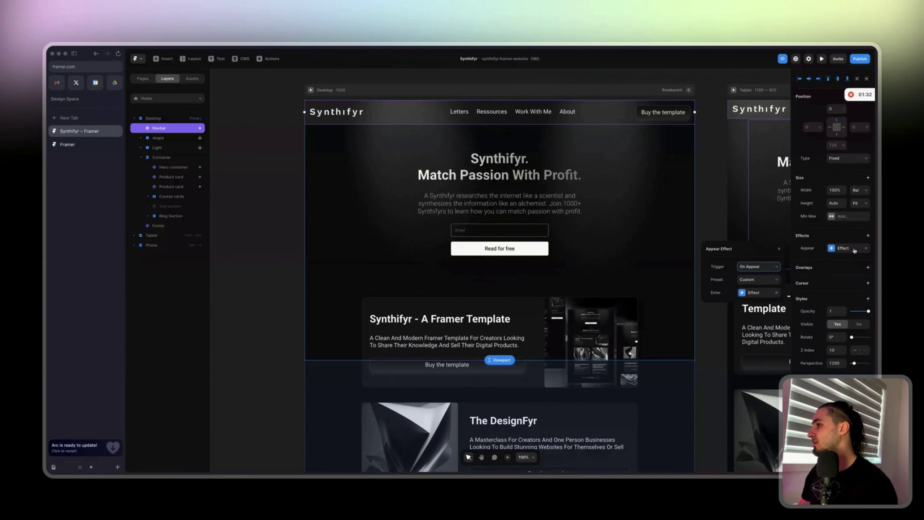
Step: Make the Navbar's enter effect start from opacity 0, then preview the fade-in
left_click(749, 293)
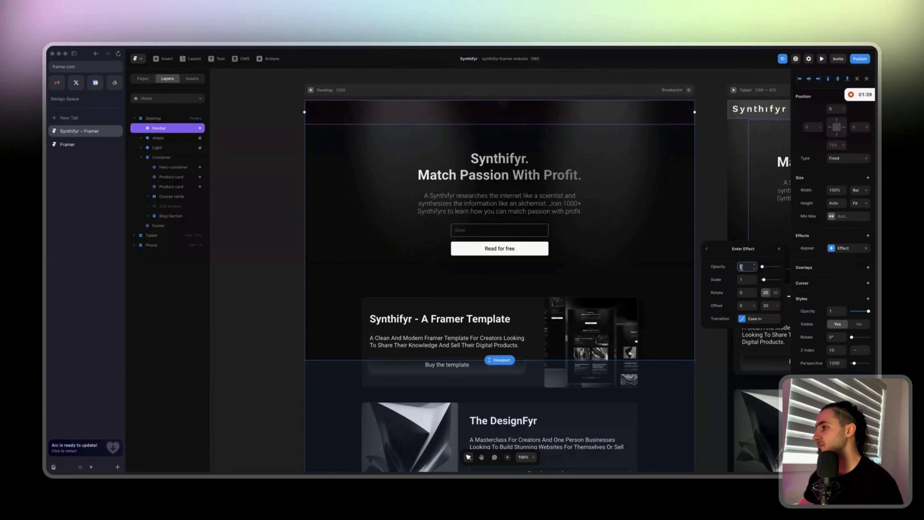
type("0")
left_click(770, 306)
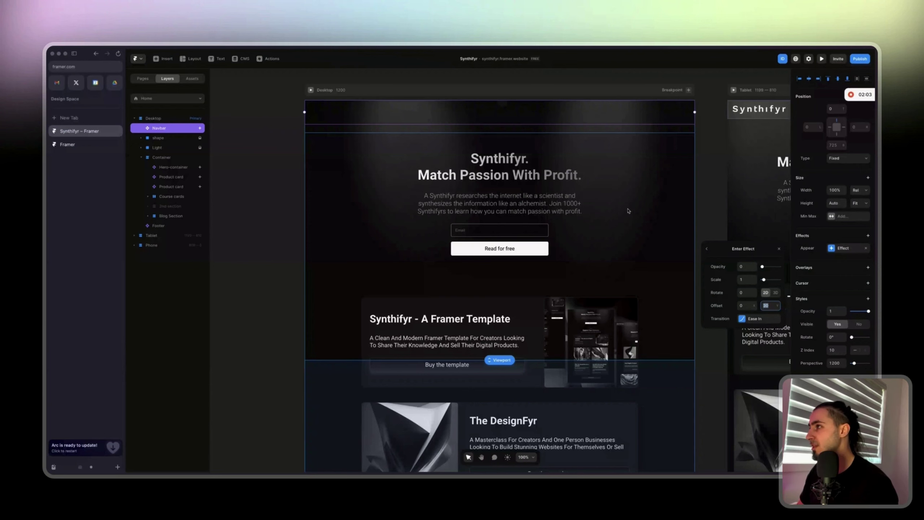
left_click(821, 60)
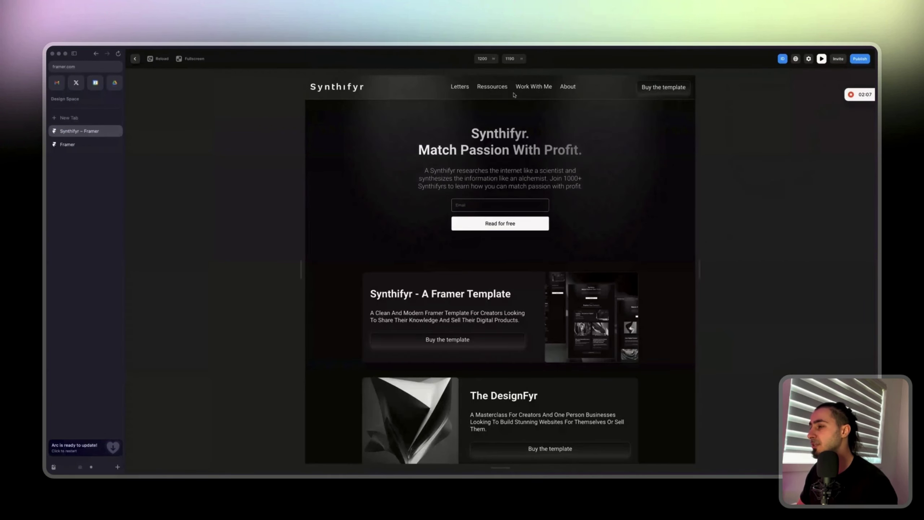
Step: Select the Hero-container and inspect its Appear enter transition duration
key("Escape")
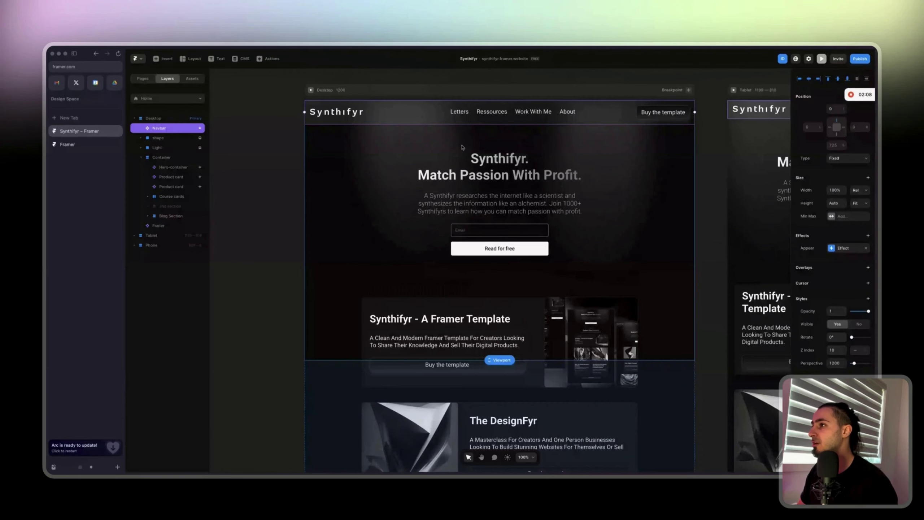
left_click(474, 187)
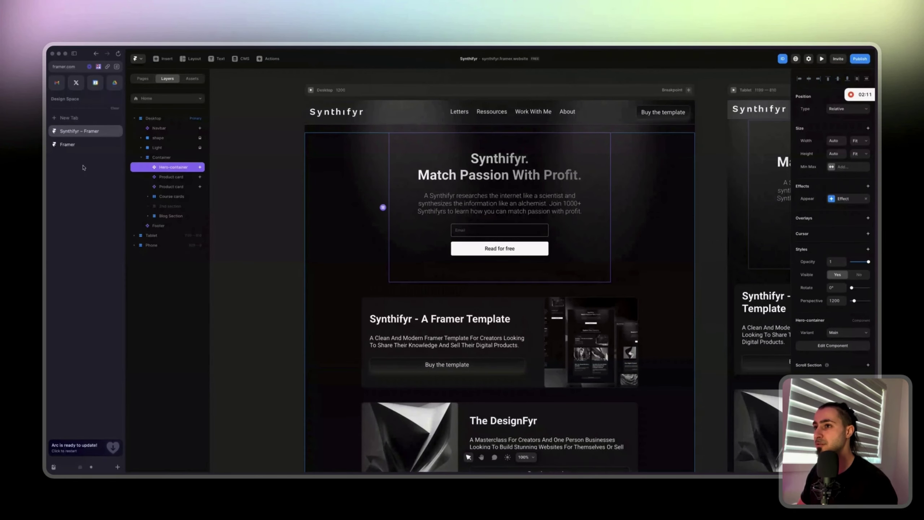
left_click(841, 198)
left_click(748, 245)
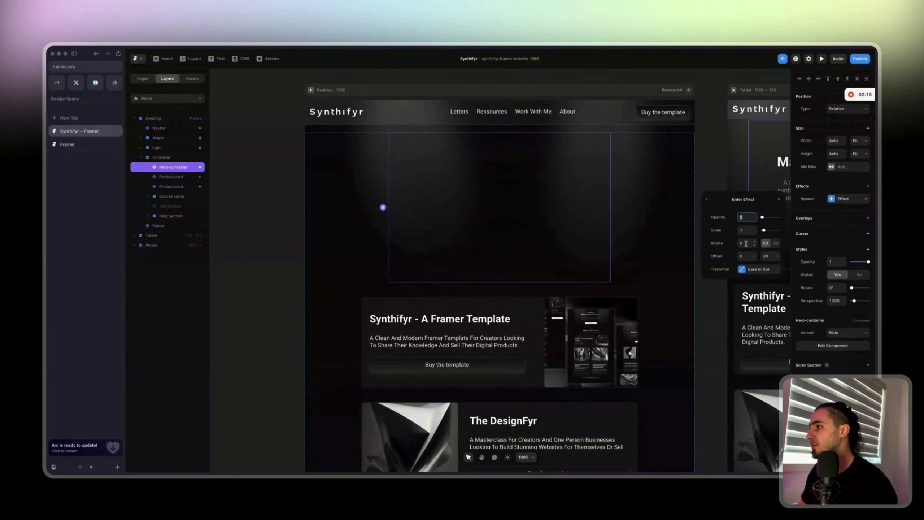
left_click(742, 269)
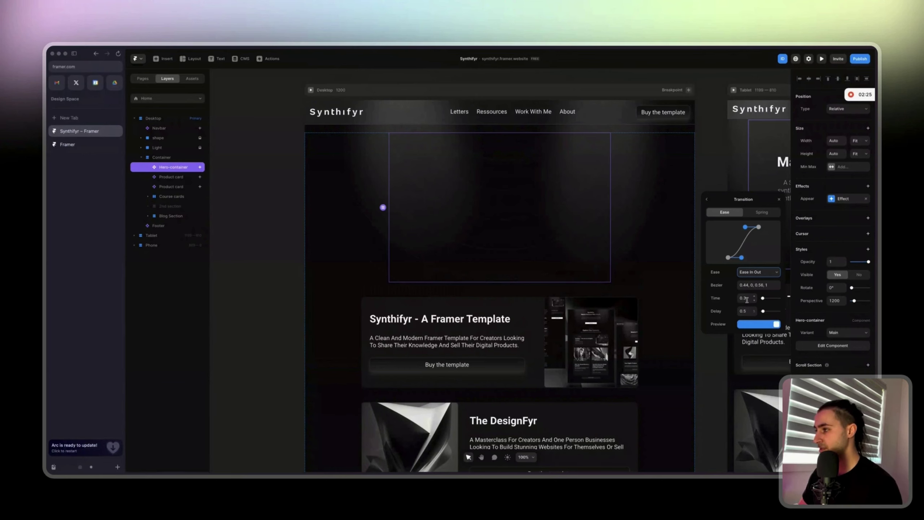
left_click(748, 299)
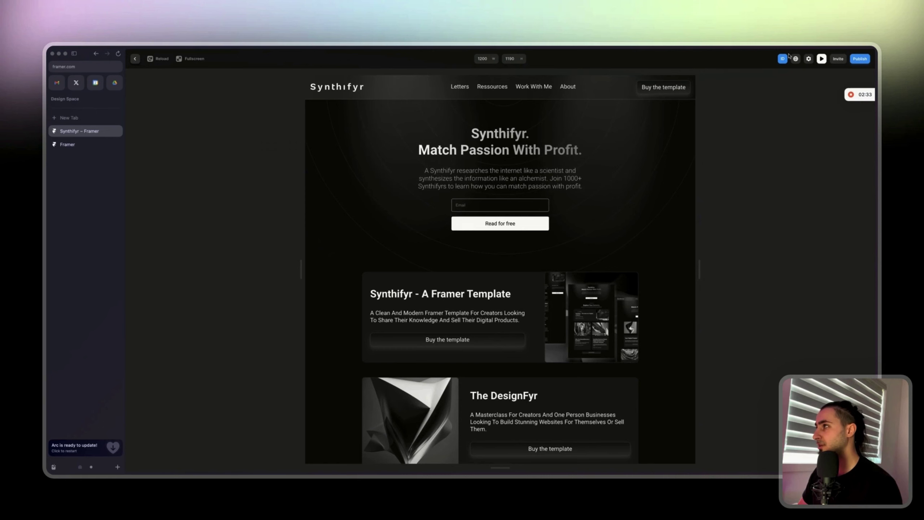
Step: Check the Navbar's Ease In enter timing (0.3 duration, 0.9 delay) and preview the page
left_click(821, 59)
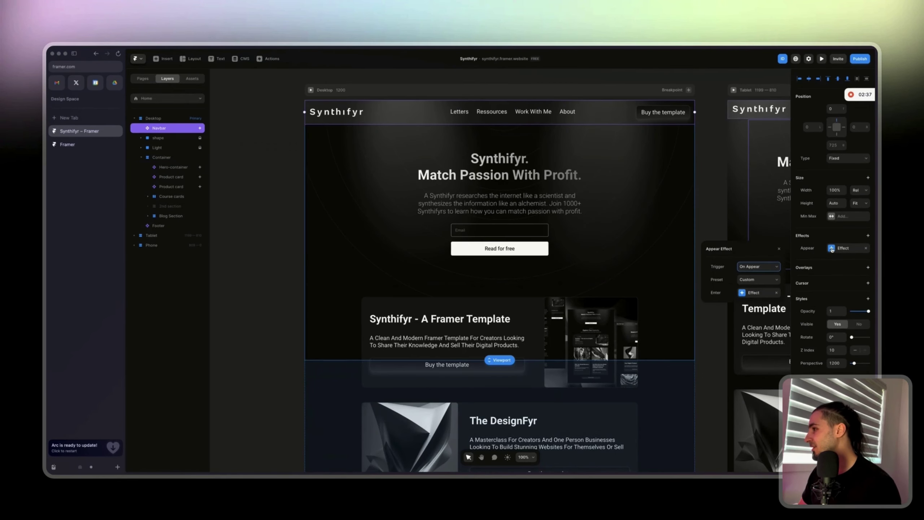
left_click(840, 248)
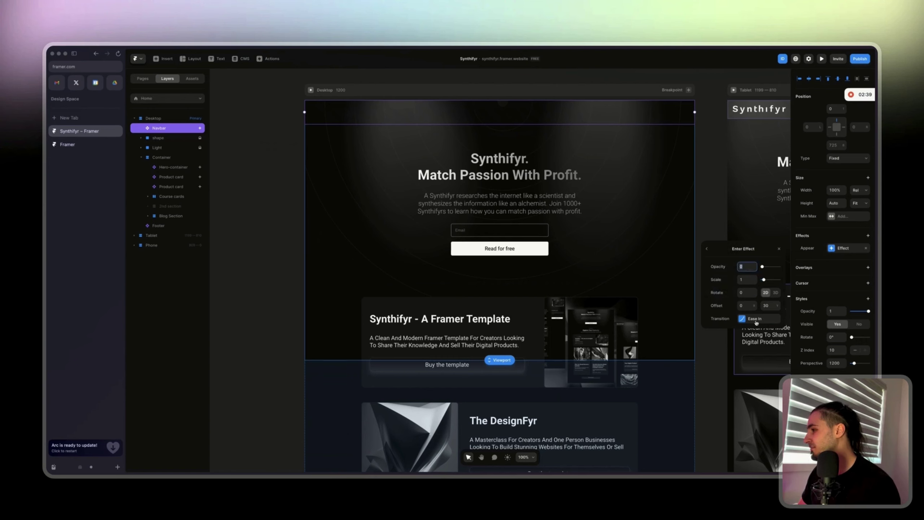
left_click(756, 322)
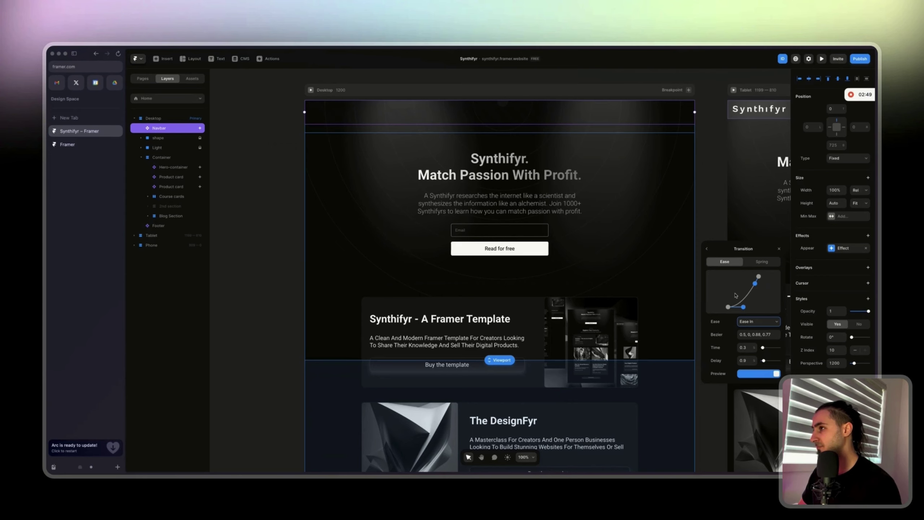
key("super+p")
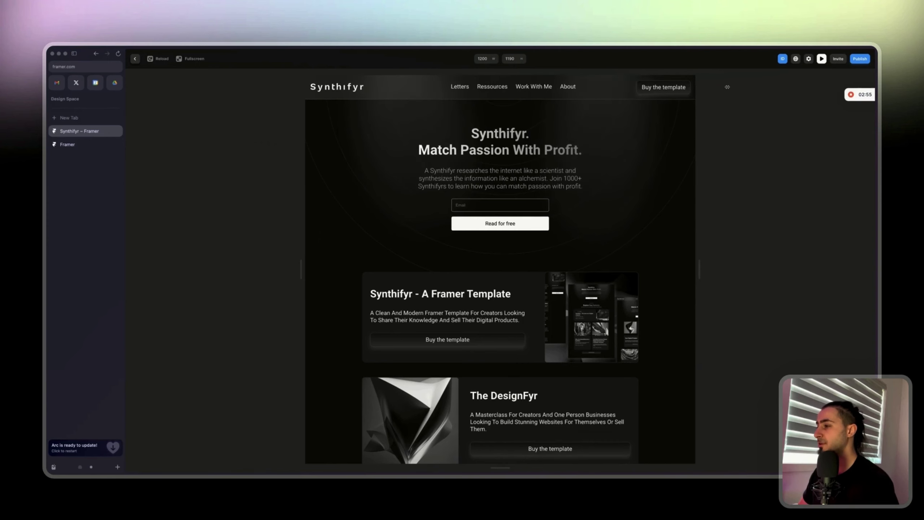
Step: Return to the editor, check the navbar and hero, then select the first product card
left_click(822, 58)
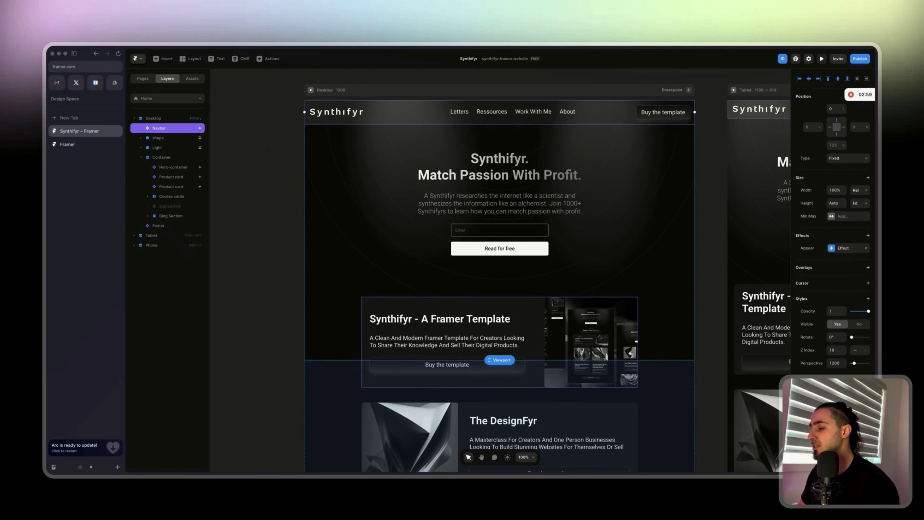
left_click(406, 315)
left_click(597, 142)
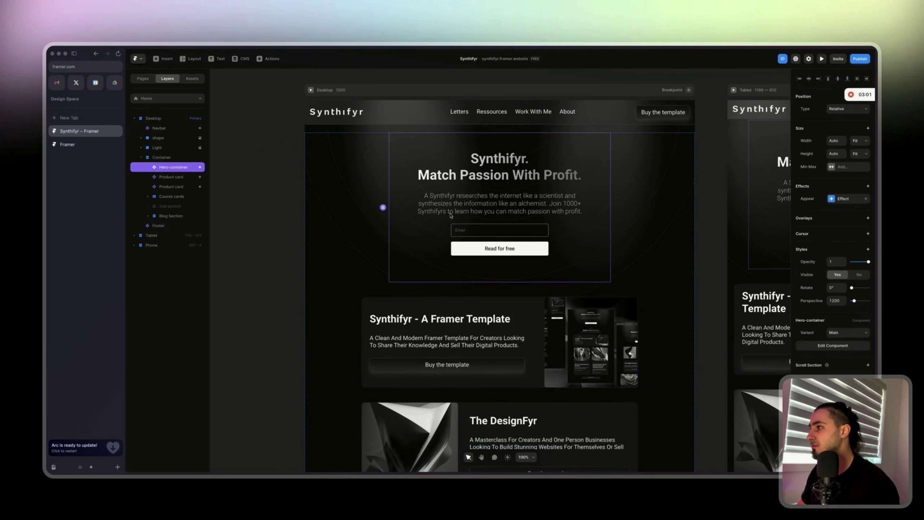
left_click(600, 123)
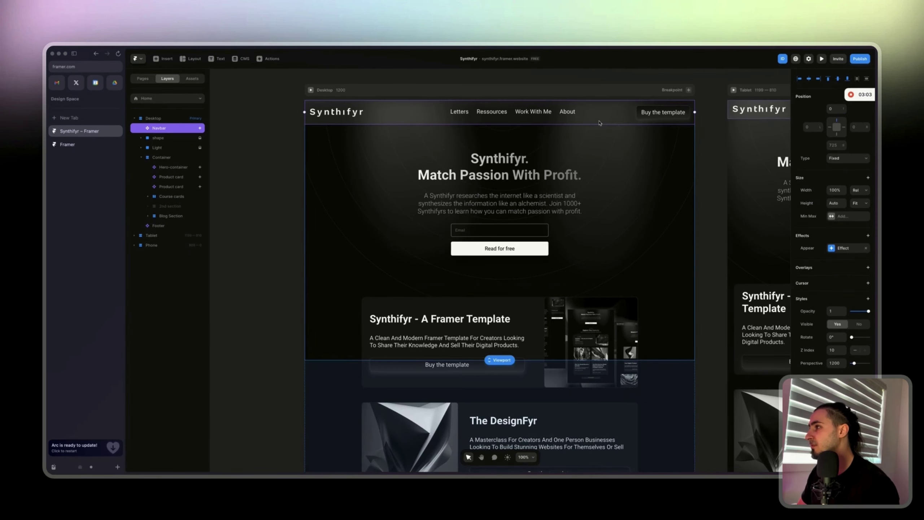
left_click(521, 321)
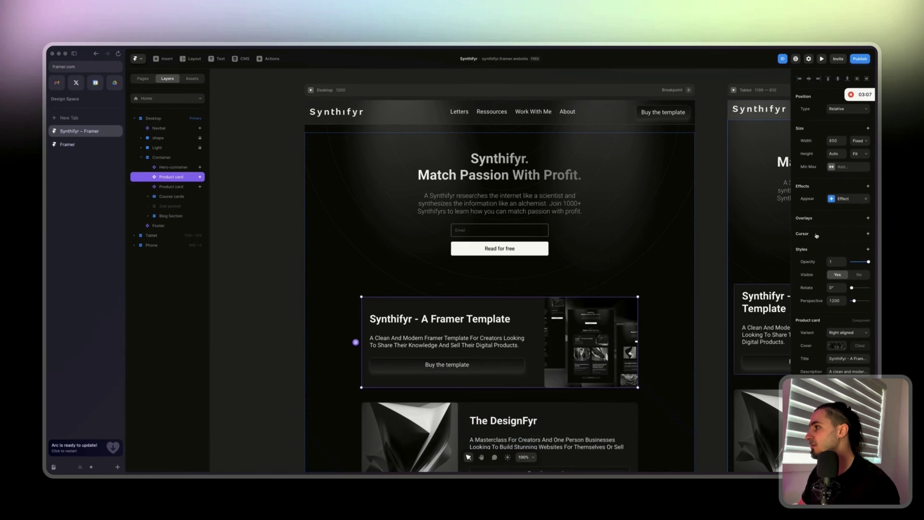
Step: Replace the first product card's existing Appear effect with a new one
left_click(807, 188)
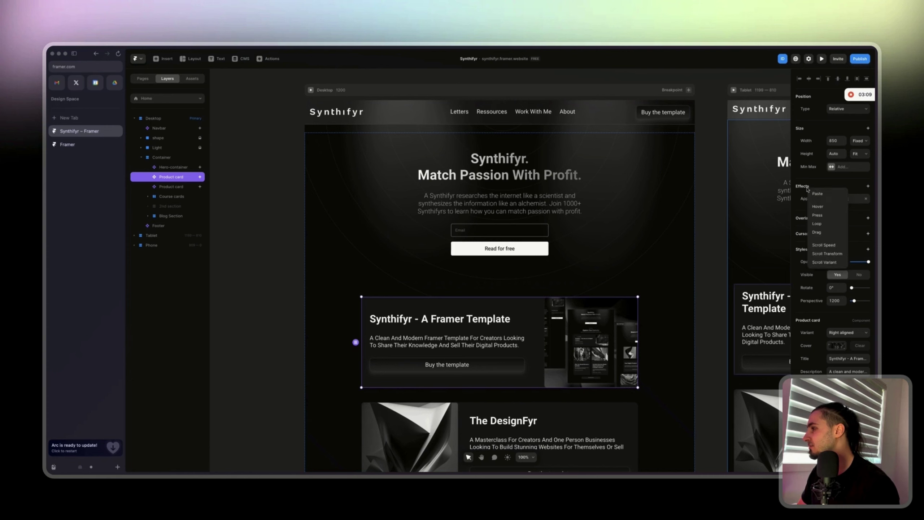
key("Escape")
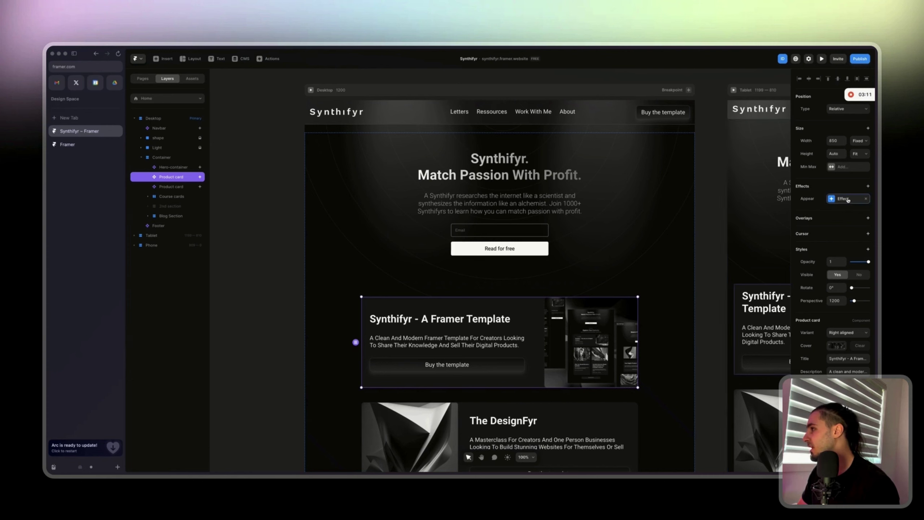
left_click(837, 200)
left_click(865, 198)
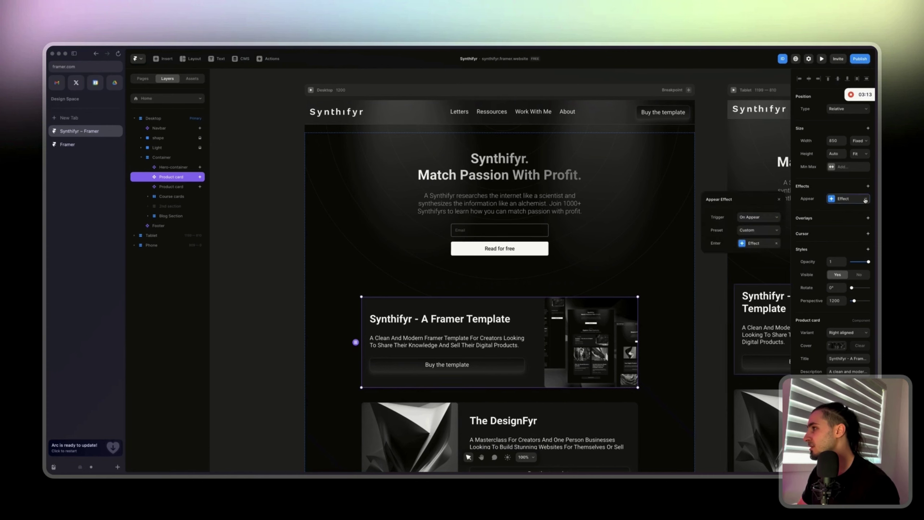
left_click(807, 187)
left_click(814, 204)
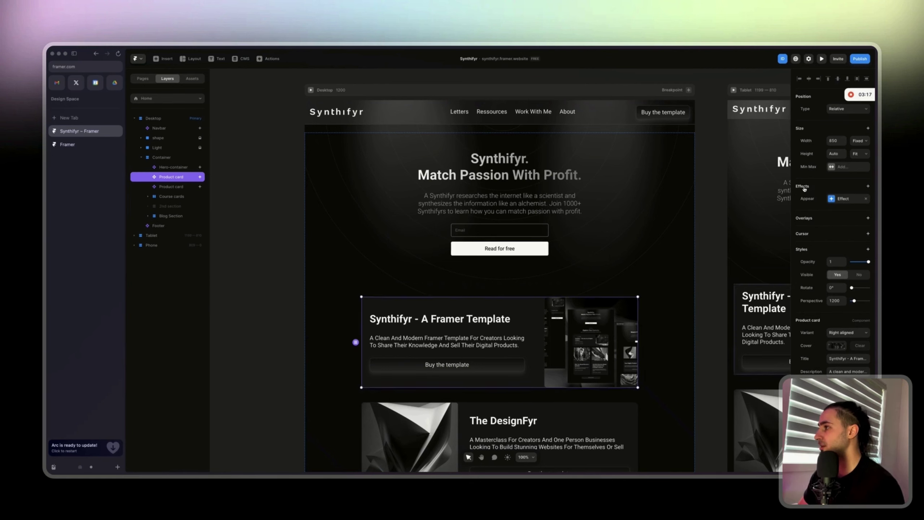
left_click(835, 202)
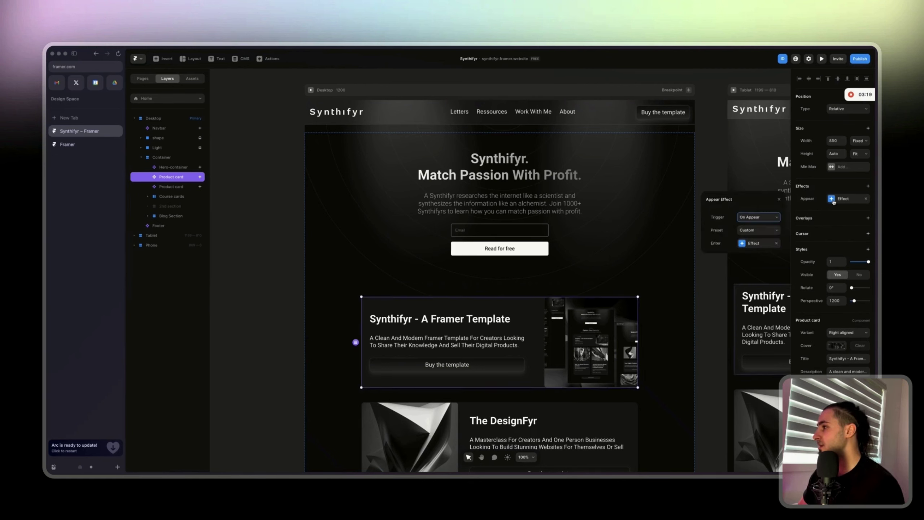
Step: Set the card's enter transition delay to 1.2 and preview the animation
left_click(743, 244)
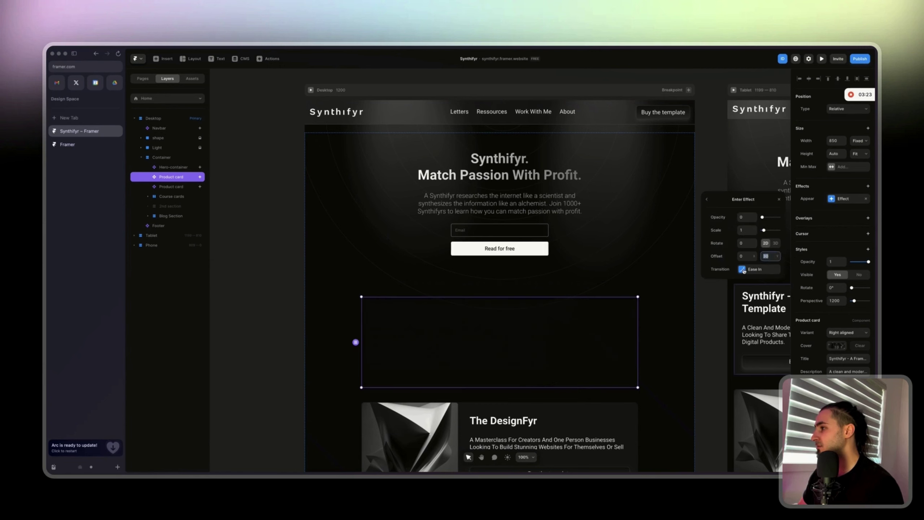
left_click(756, 269)
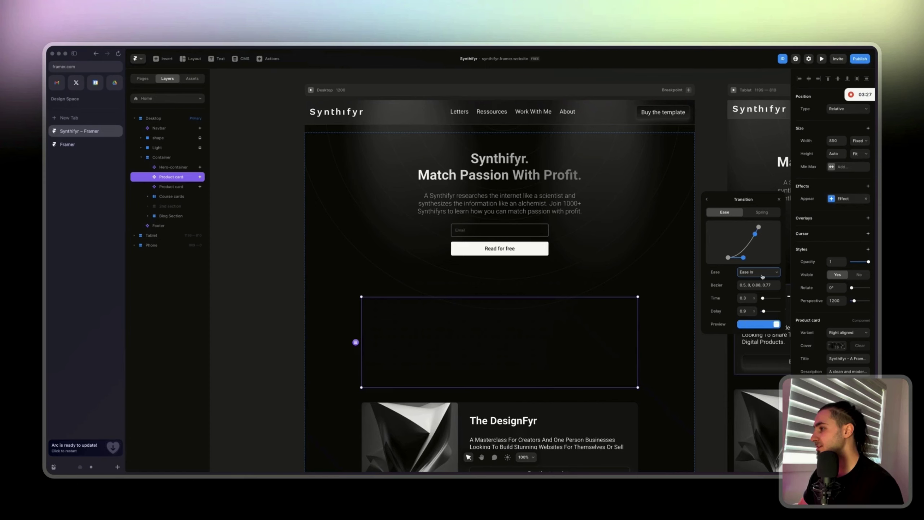
left_click(745, 311)
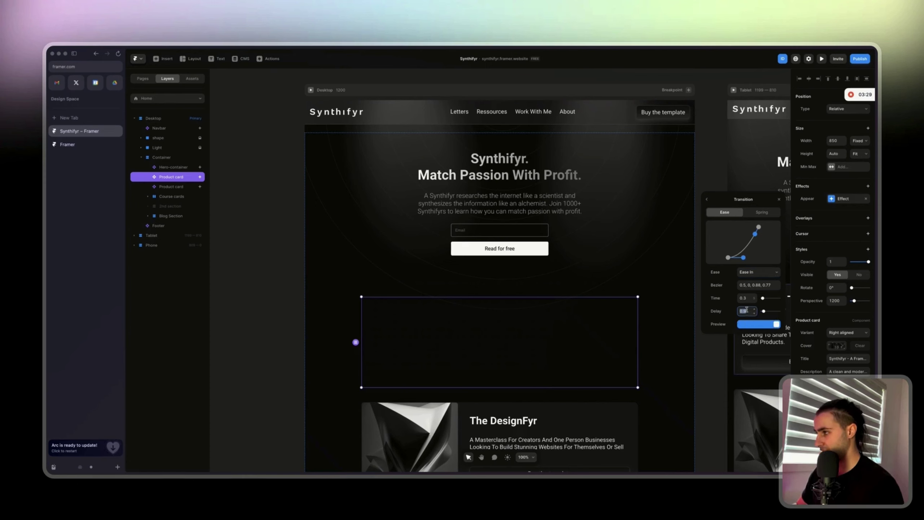
type("1")
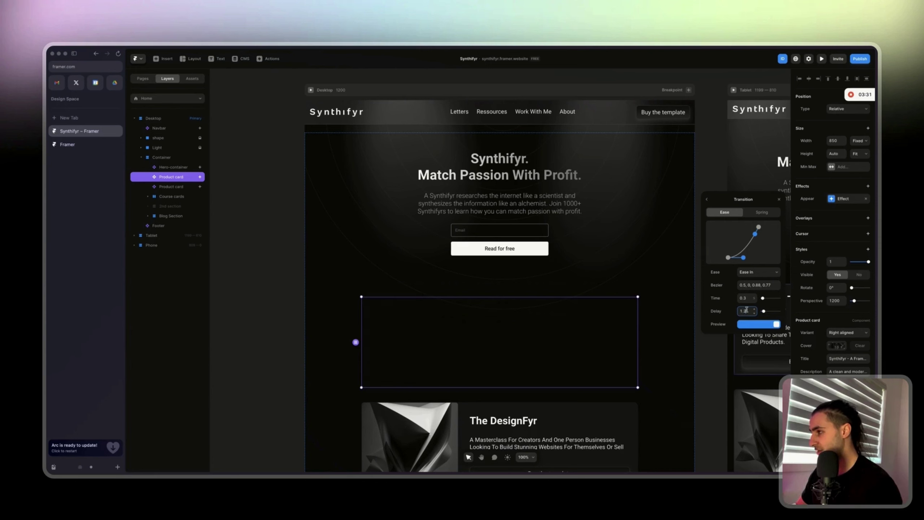
type(".2")
key("Return")
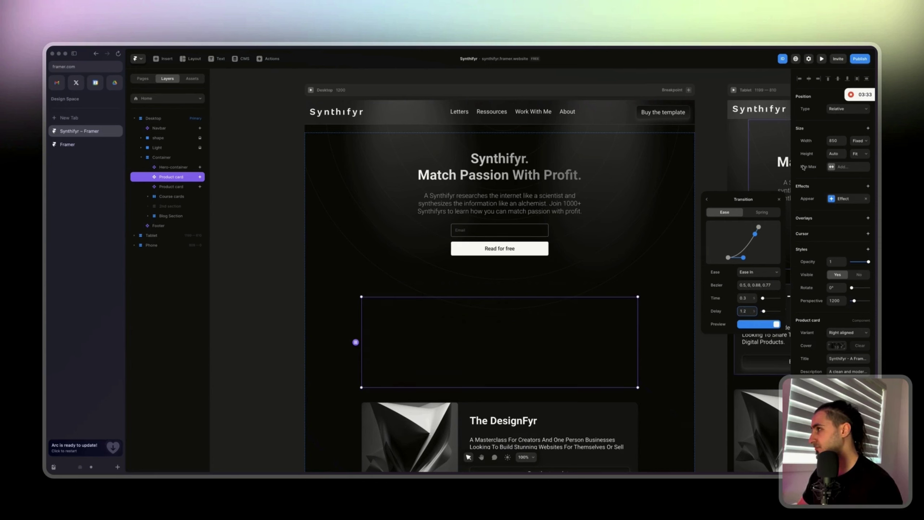
left_click(822, 58)
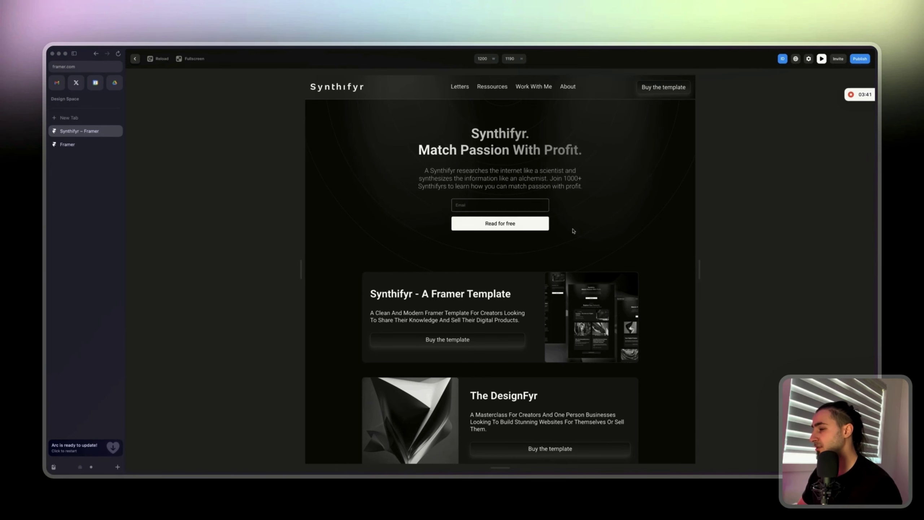
key("Escape")
scroll(495, 270, "down", 5)
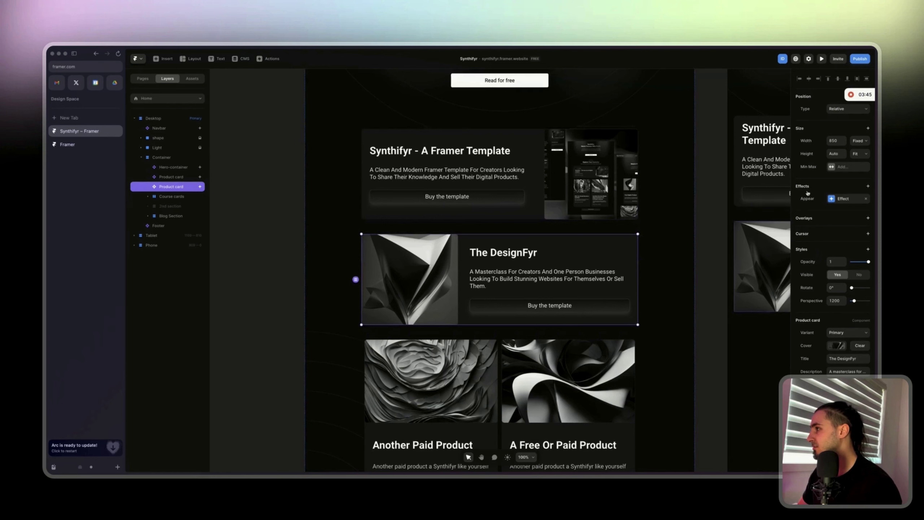
Step: Replace The DesignFyr card's existing Appear effect with a new one
left_click(843, 198)
left_click(843, 195)
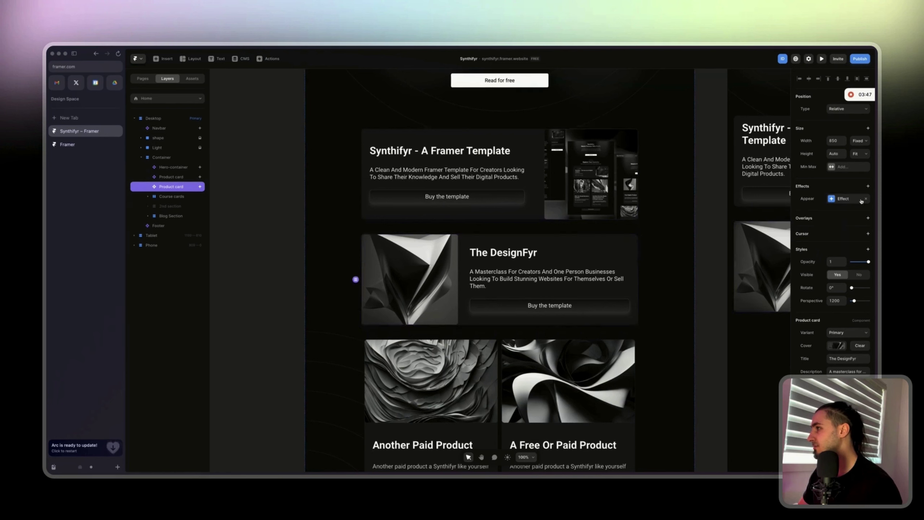
left_click(867, 199)
left_click(868, 186)
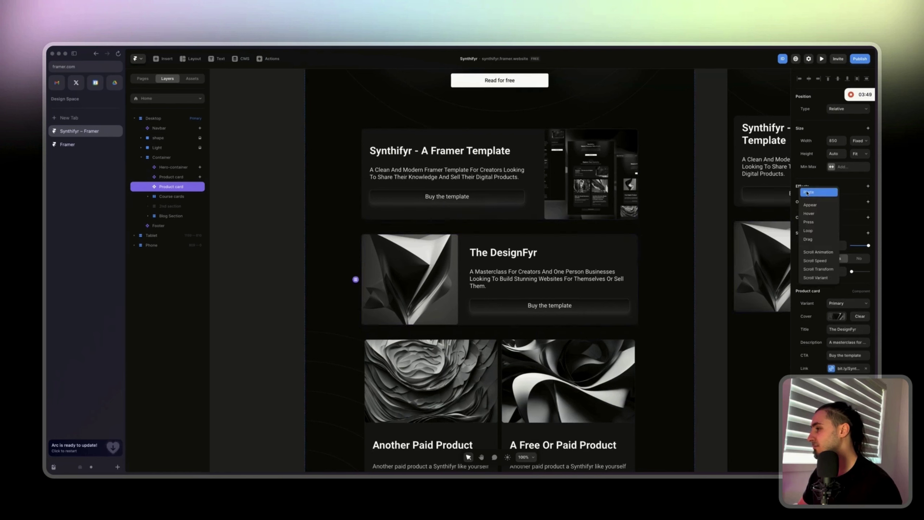
left_click(819, 204)
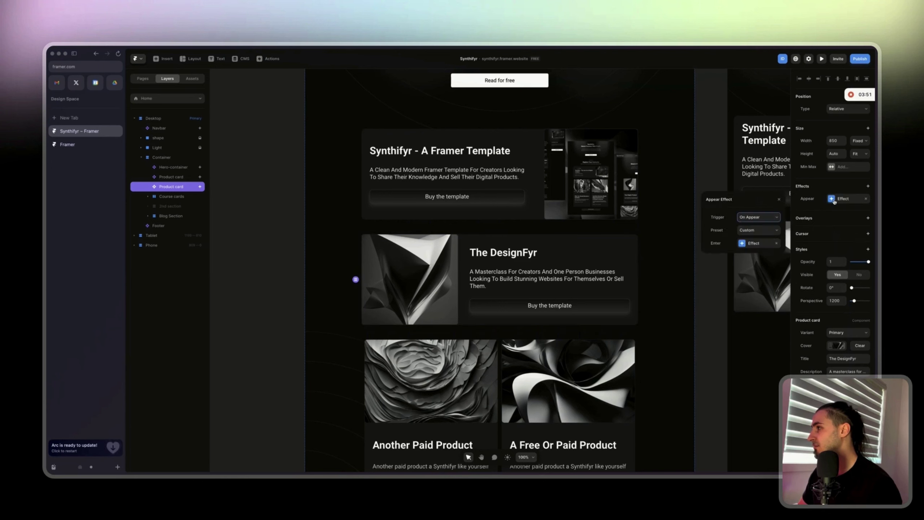
Step: Set The DesignFyr card's enter transition delay to 1.4 and preview the page
left_click(768, 244)
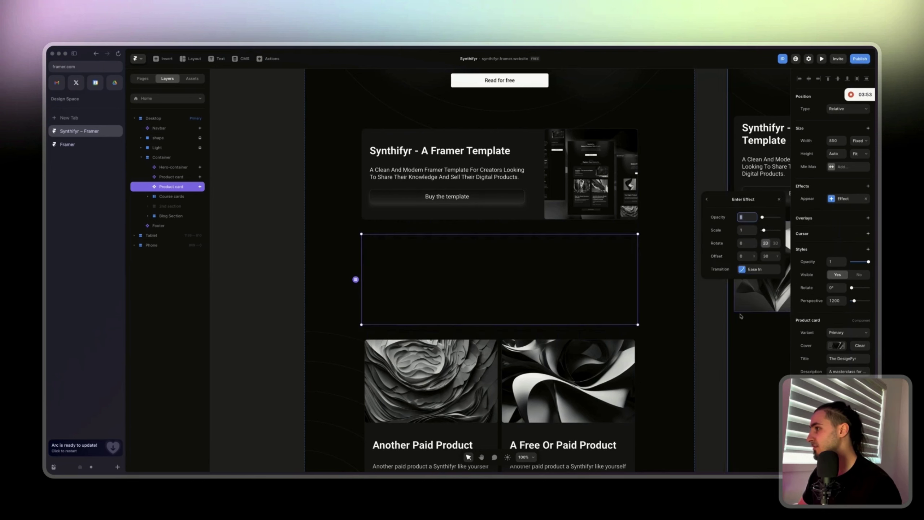
left_click(746, 270)
left_click(751, 311)
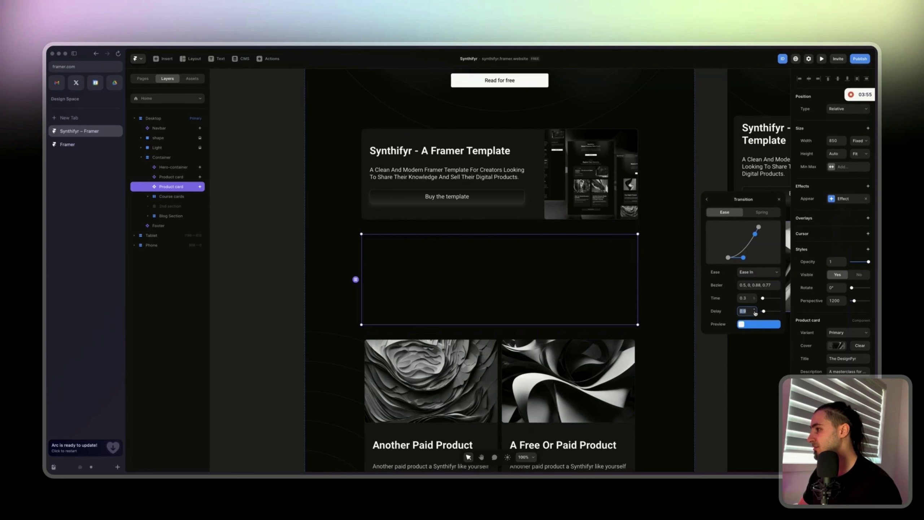
type("1.4")
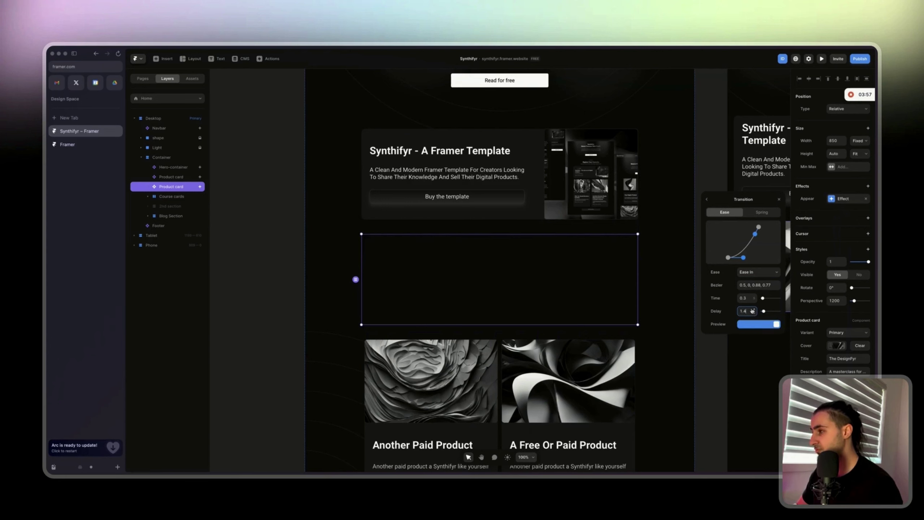
key("Return")
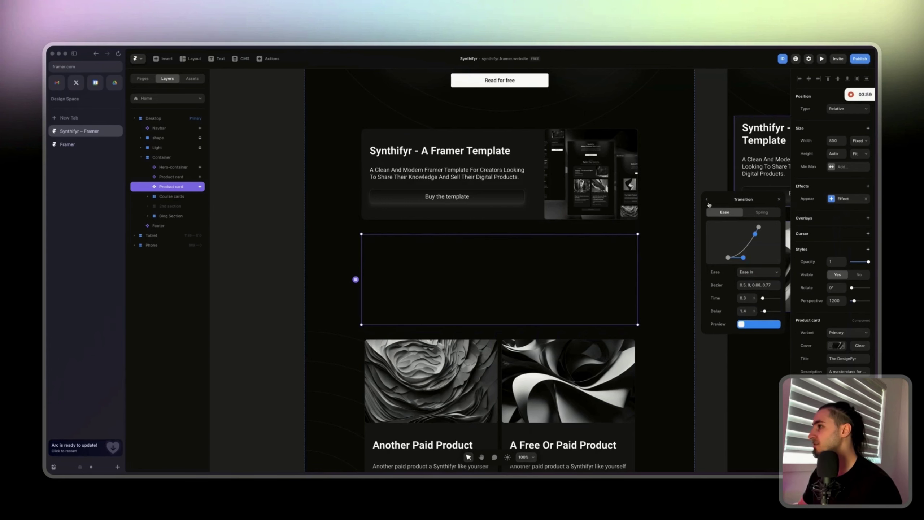
left_click(707, 200)
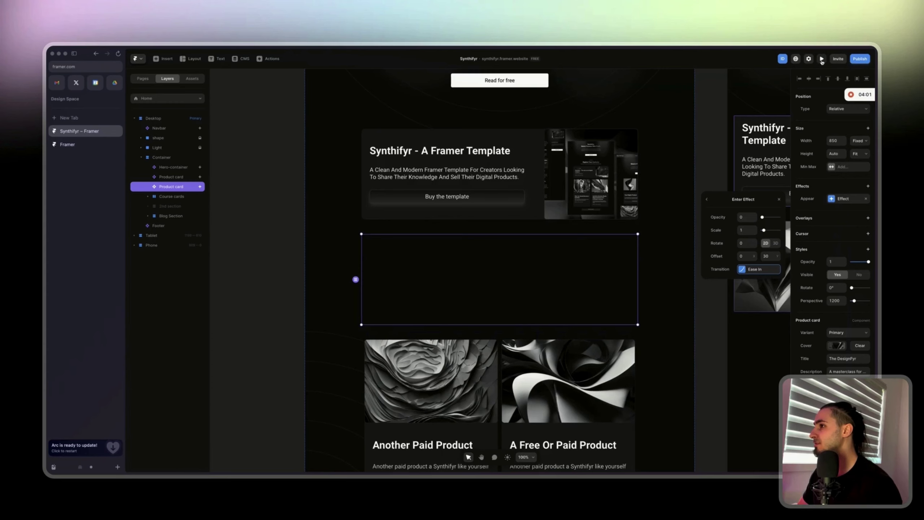
left_click(821, 60)
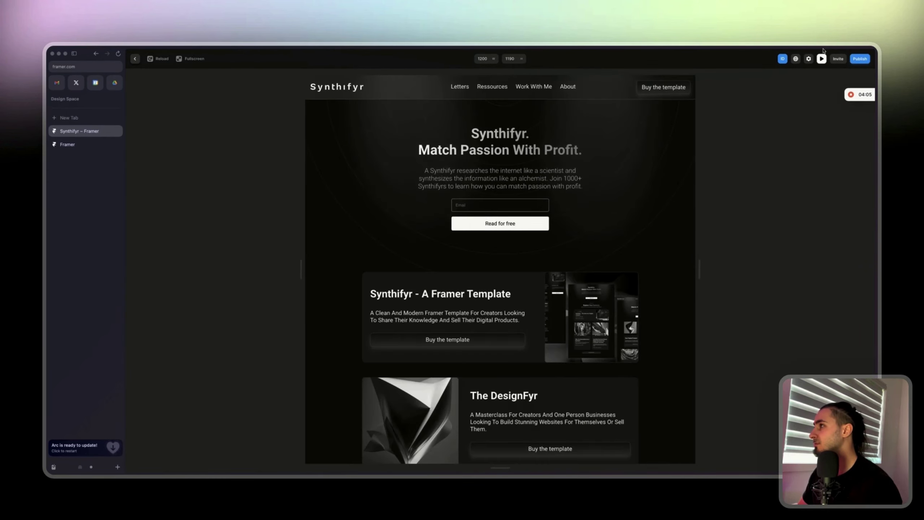
Step: Toggle the preview off, on, and off again, ending back in the editor
left_click(822, 59)
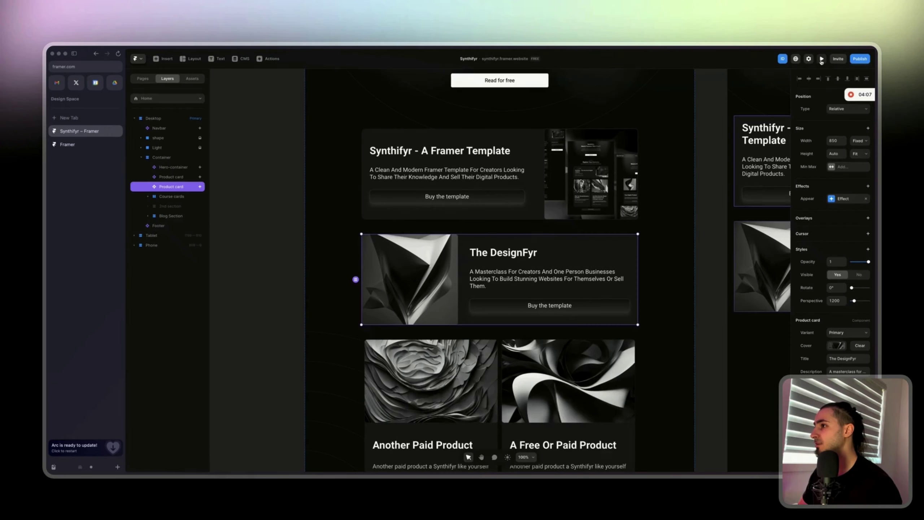
left_click(821, 59)
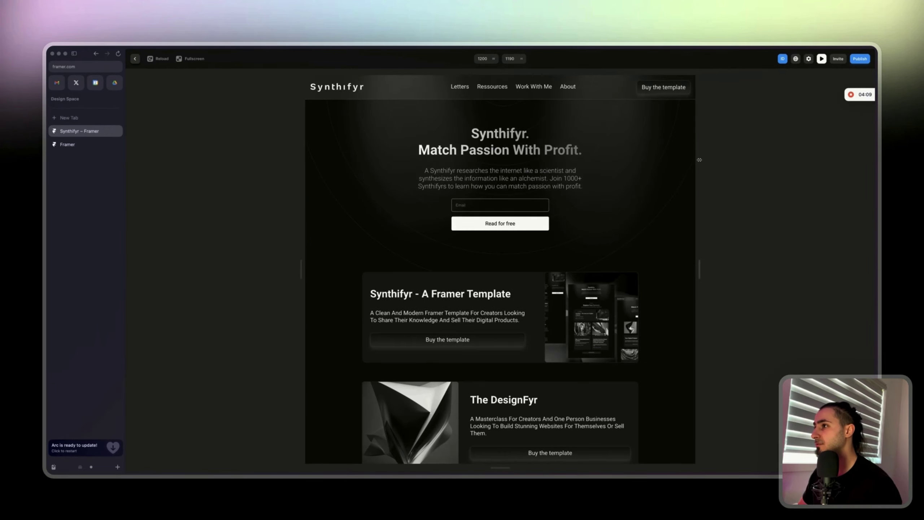
left_click(821, 59)
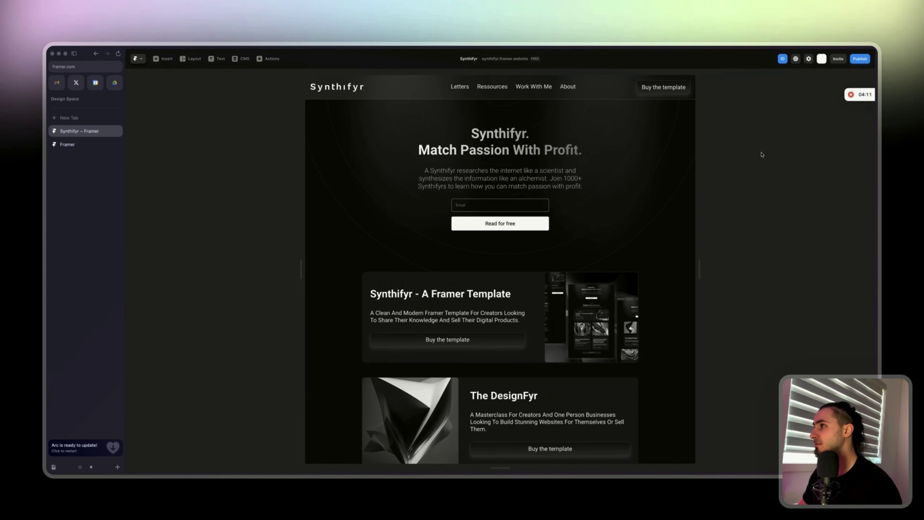
Step: Scroll to the digital product cards, select Another Paid Product, and reopen the preview
scroll(662, 229, "down", 5)
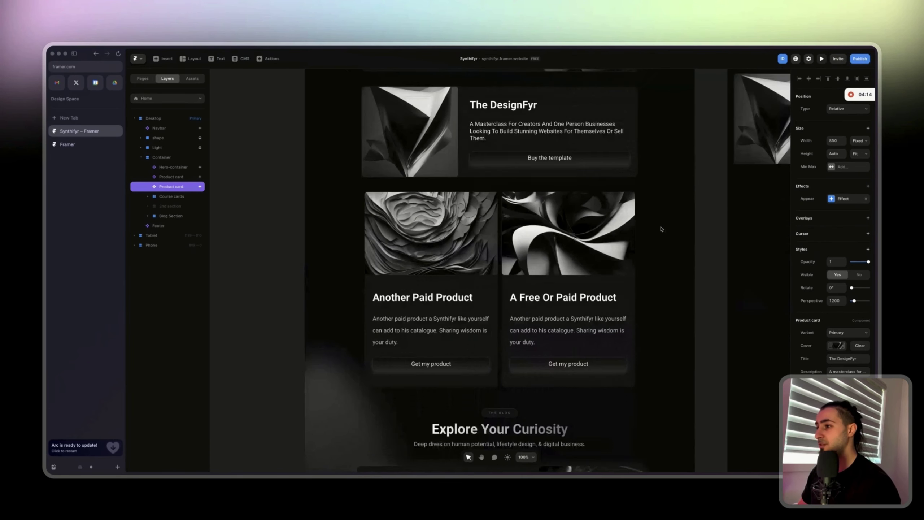
scroll(662, 229, "down", 1)
left_click(368, 349)
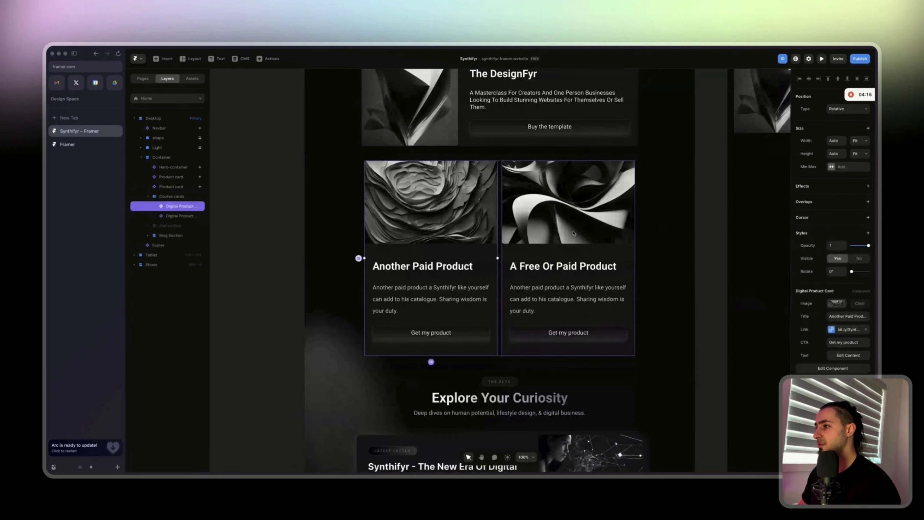
scroll(447, 226, "up", 3)
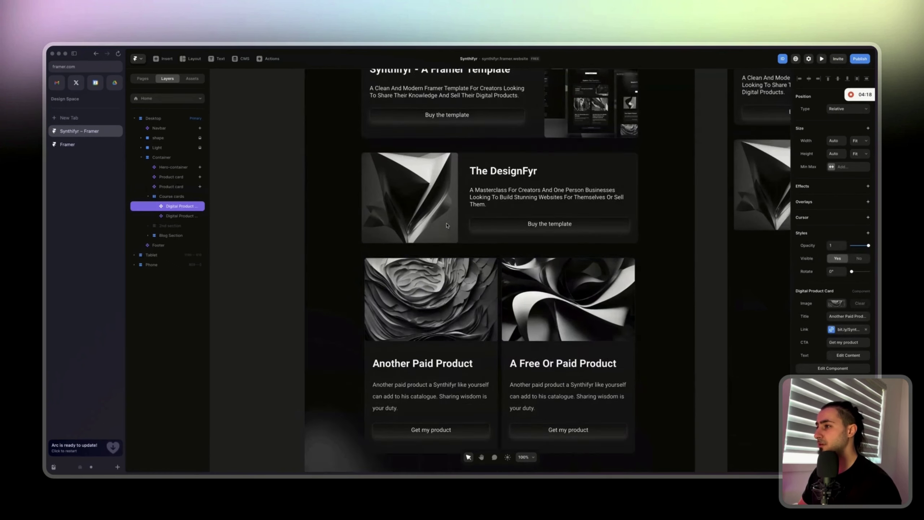
scroll(447, 226, "up", 15)
scroll(590, 152, "down", 8)
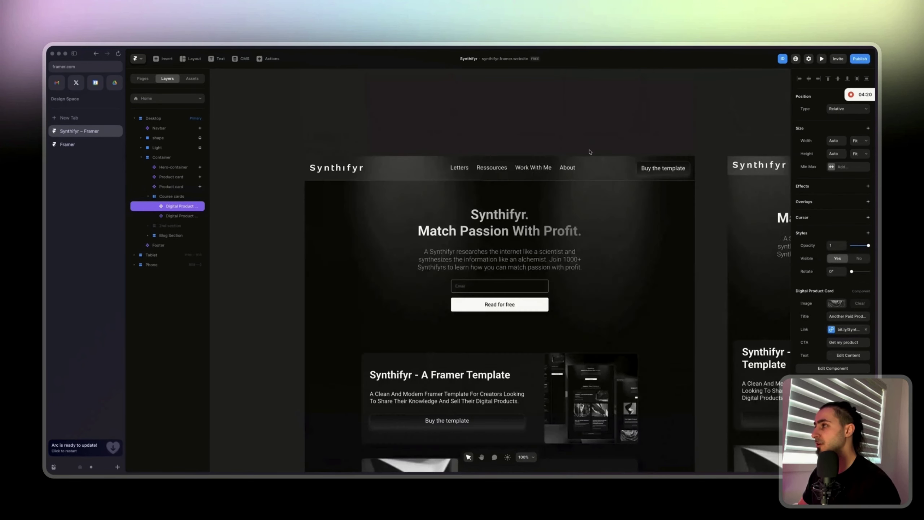
scroll(589, 152, "down", 2)
key("super+p")
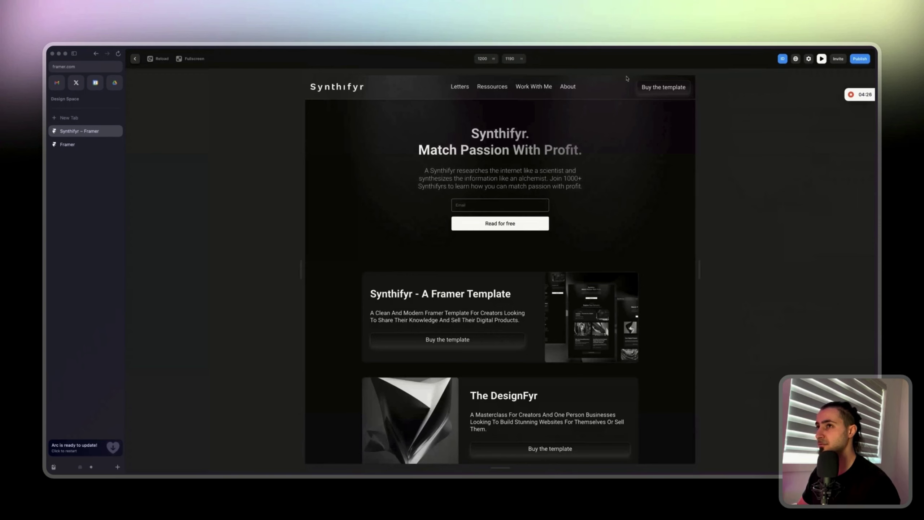
Step: View the published synthifyr.framer.website site, then return to the Framer editor
left_click(860, 59)
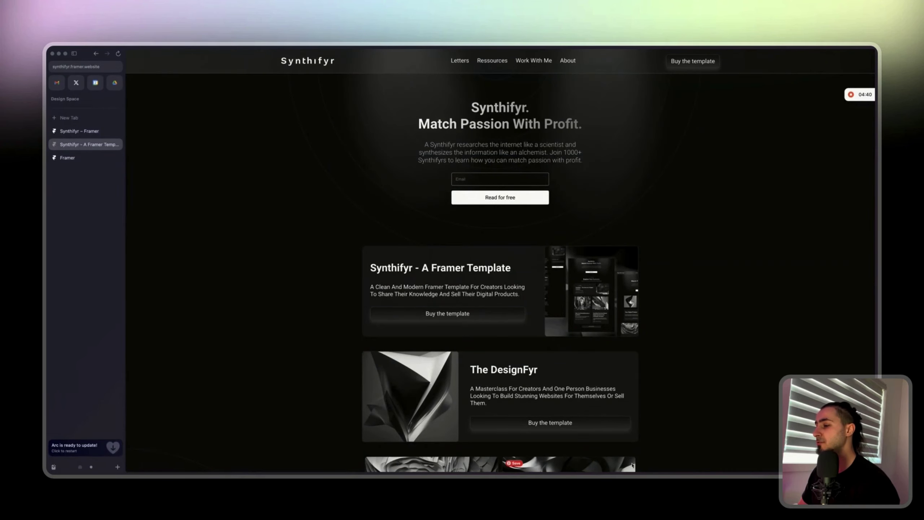
left_click(75, 133)
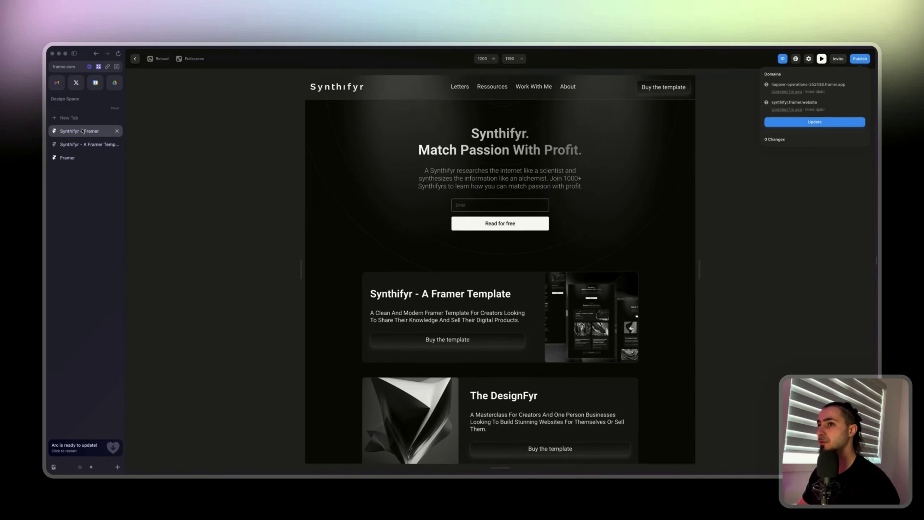
left_click(822, 60)
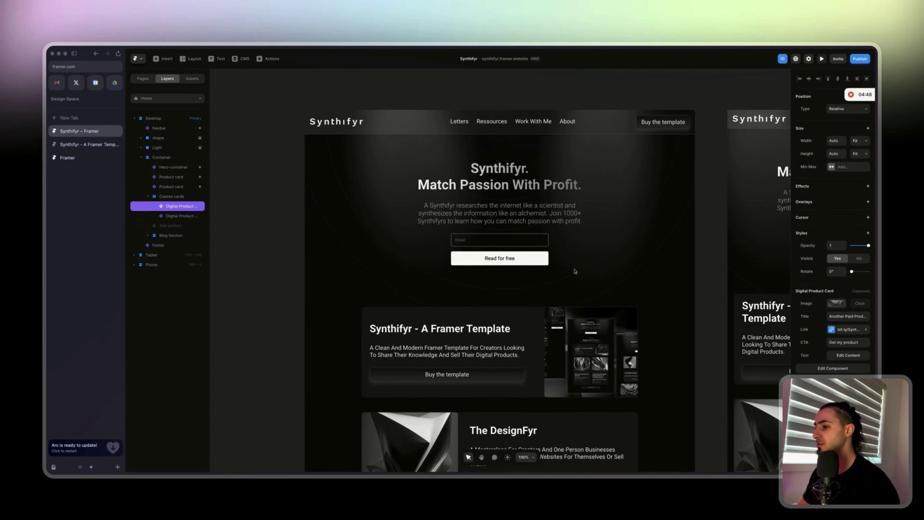
Step: Add a scroll animation to the first digital product card, entering from X offset -40
scroll(575, 271, "down", 8)
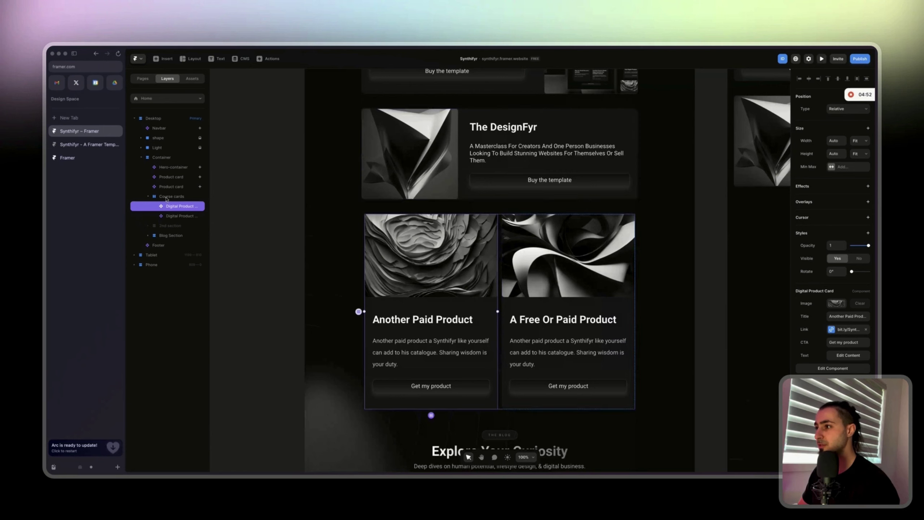
left_click(868, 186)
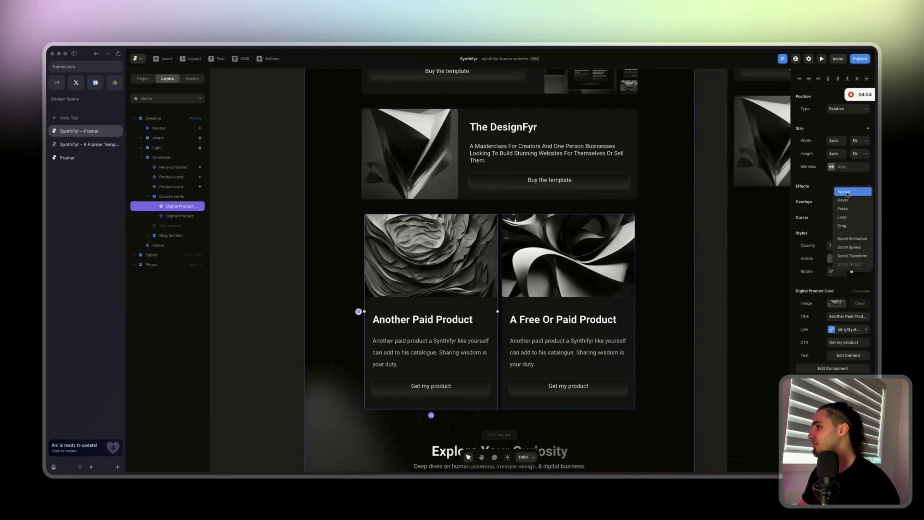
left_click(852, 240)
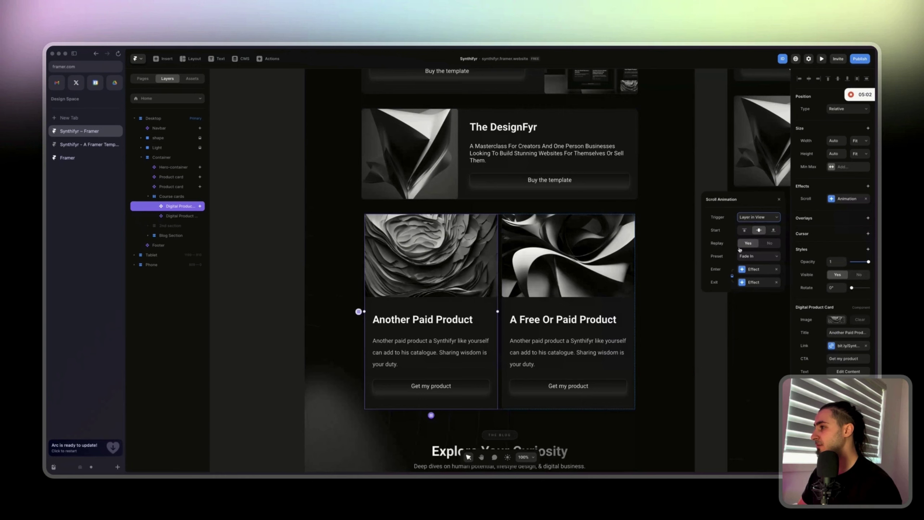
left_click(753, 269)
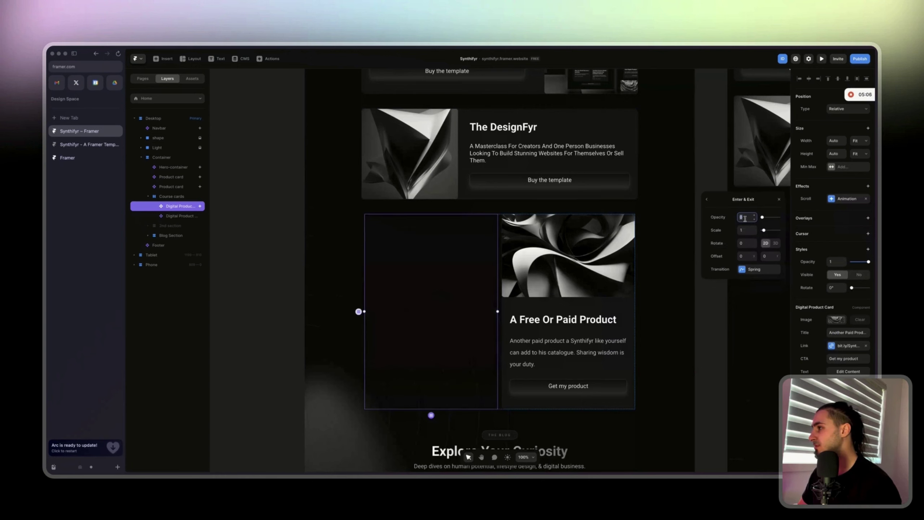
left_click(748, 256)
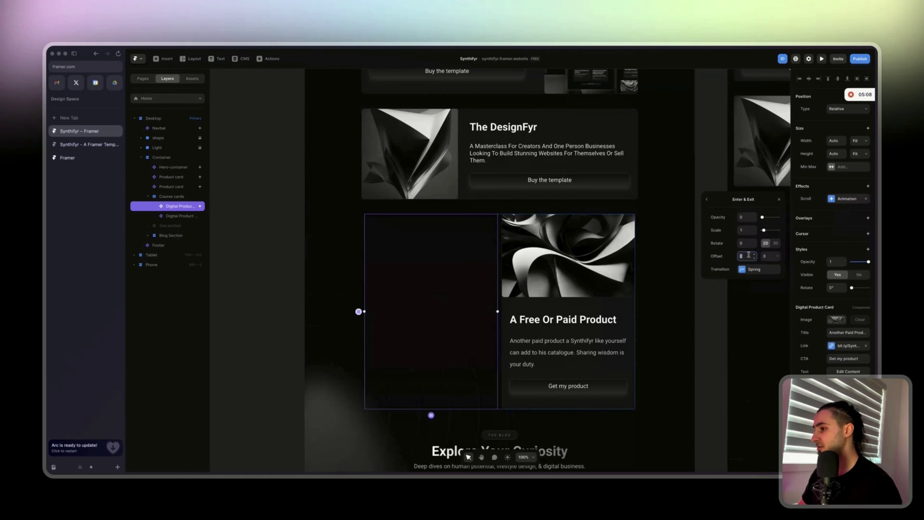
type("10")
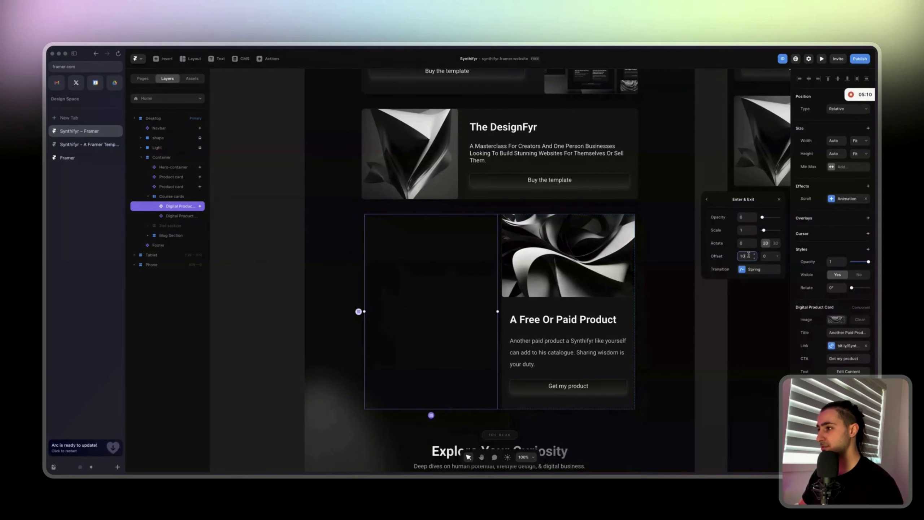
key("Return")
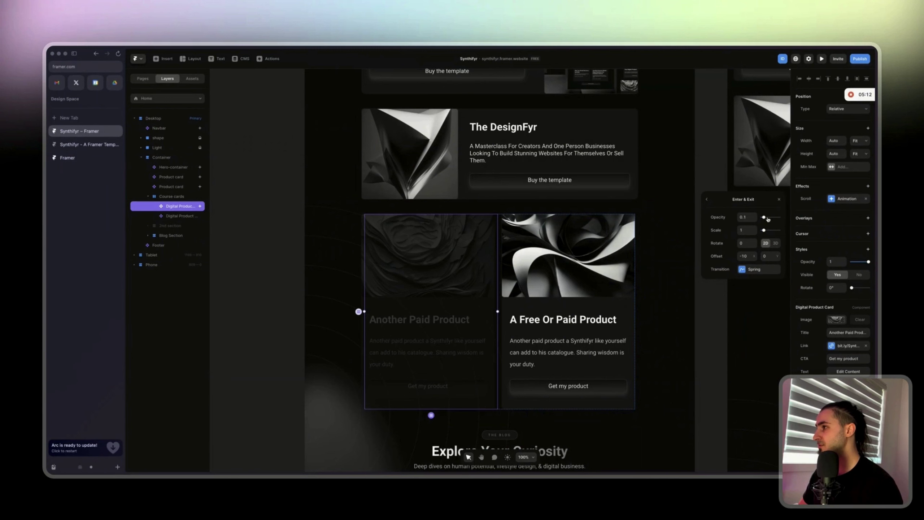
left_click(744, 257)
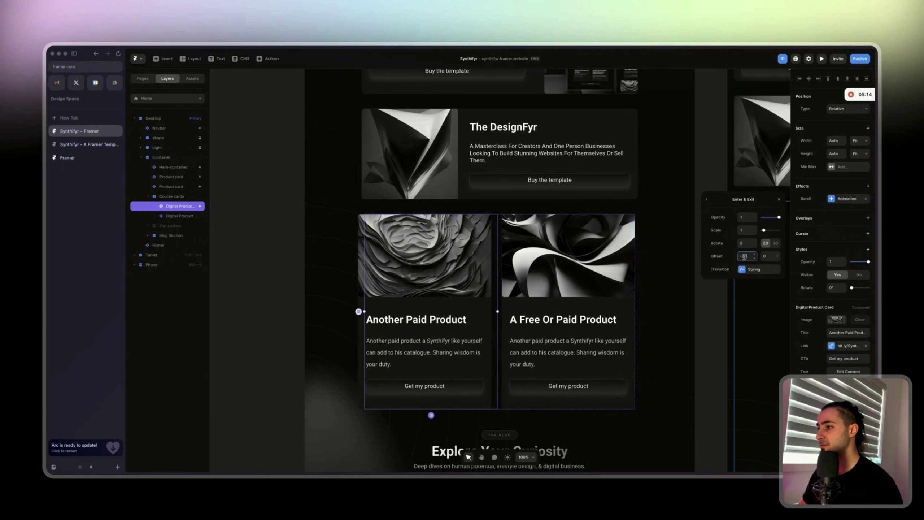
type("-40")
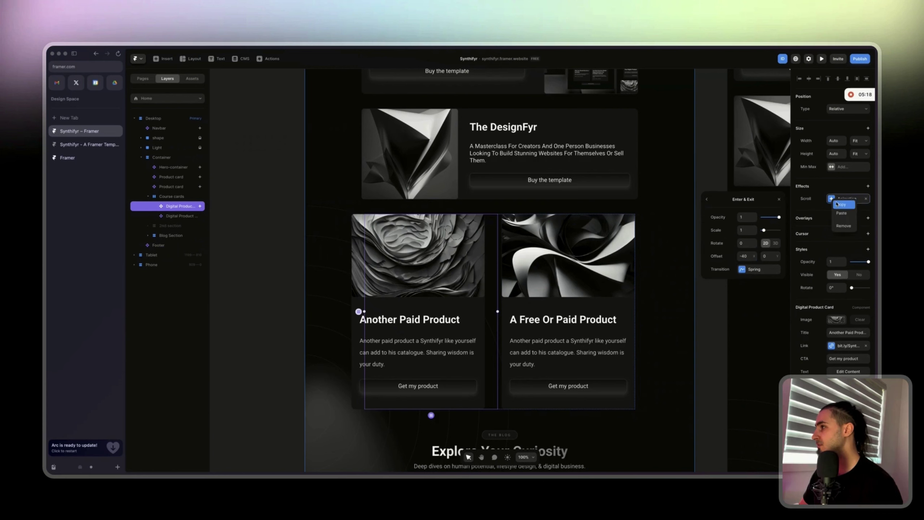
key("Tab")
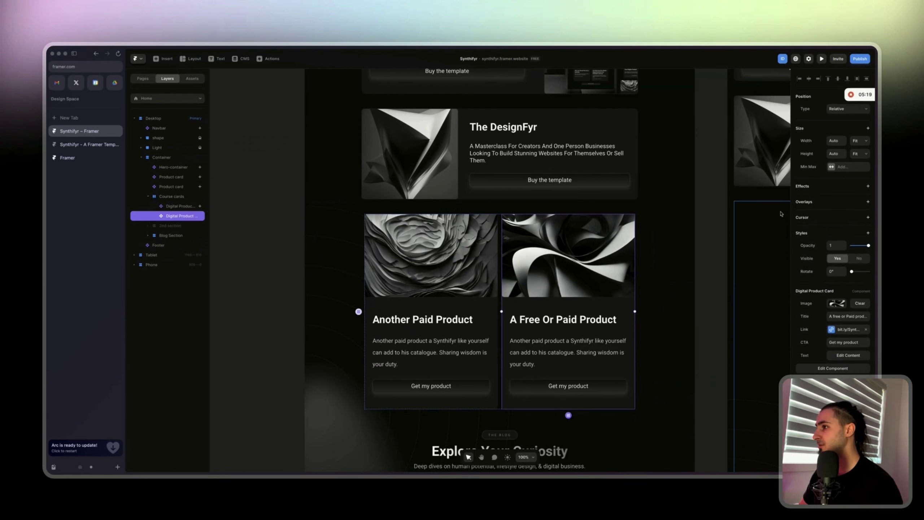
Step: Add a scroll animation to the second digital product card, entering from X offset 40
left_click(818, 187)
left_click(826, 203)
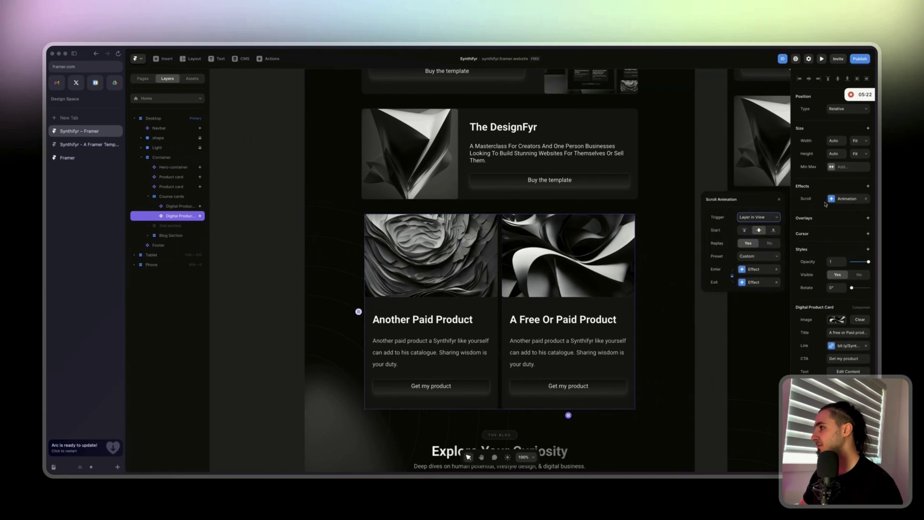
left_click(742, 269)
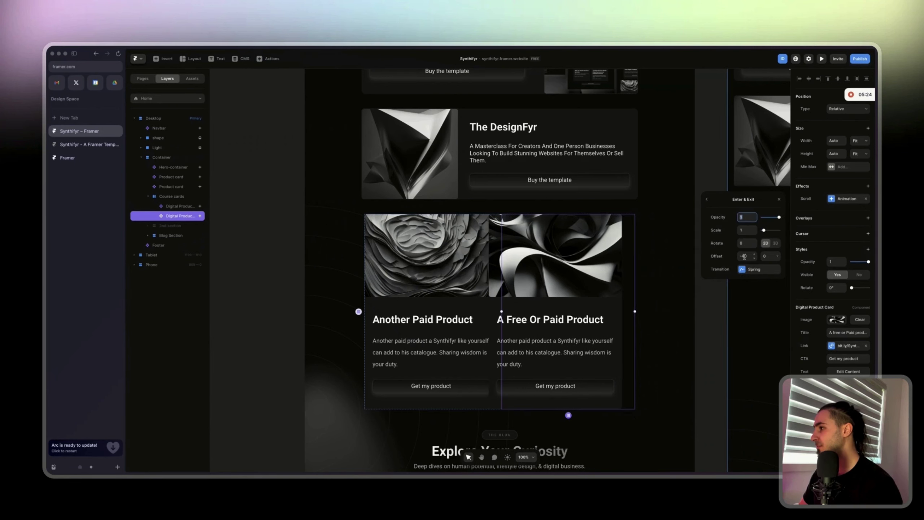
double_click(745, 254)
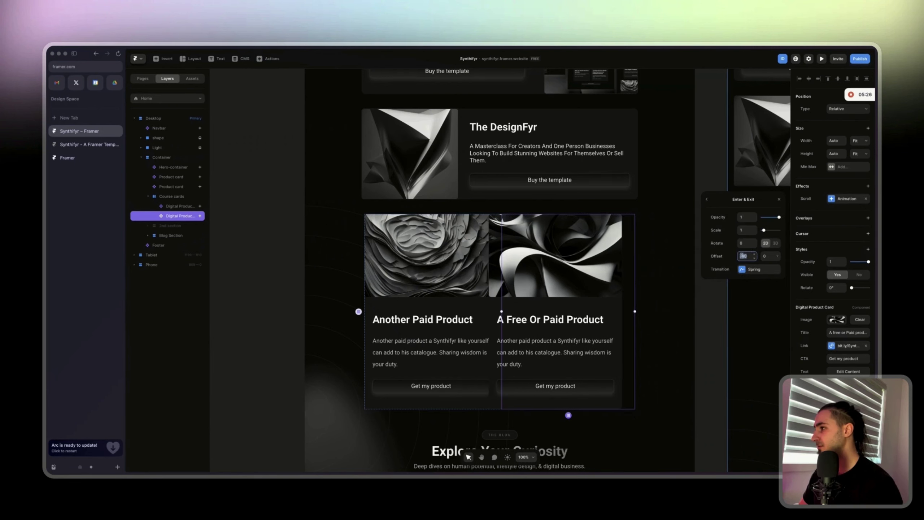
type("40")
key("Return")
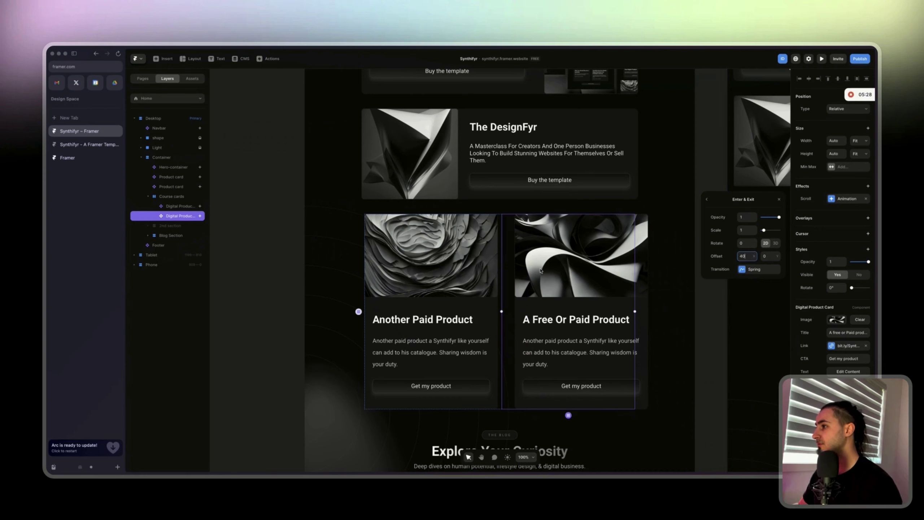
Step: Set the first card's entrance opacity to 0 and preview the page
left_click(427, 274)
left_click_drag(769, 218, 762, 217)
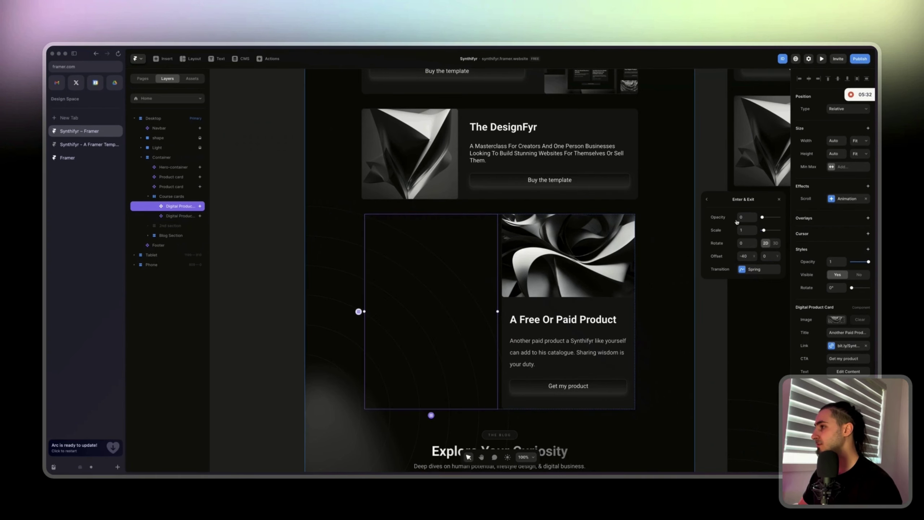
left_click(821, 59)
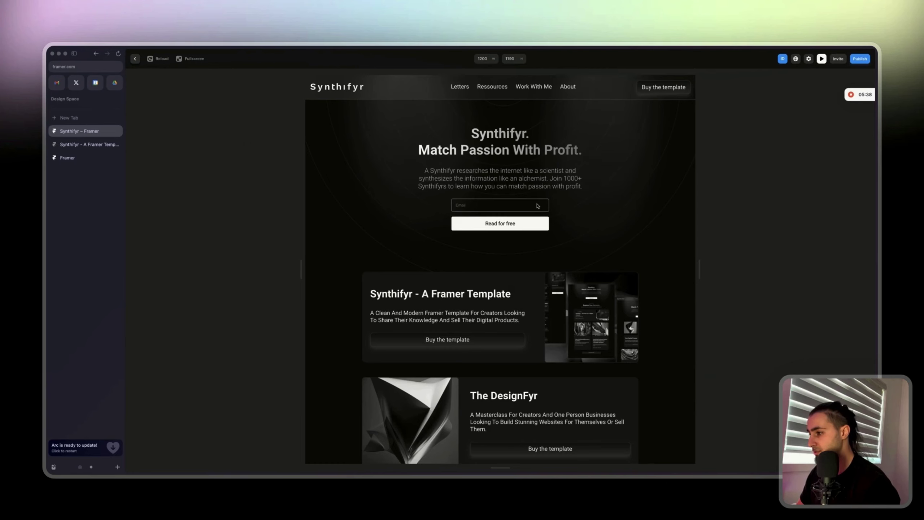
Step: Scroll the preview down to the two digital product cards, then return to the editor
scroll(537, 206, "down", 5)
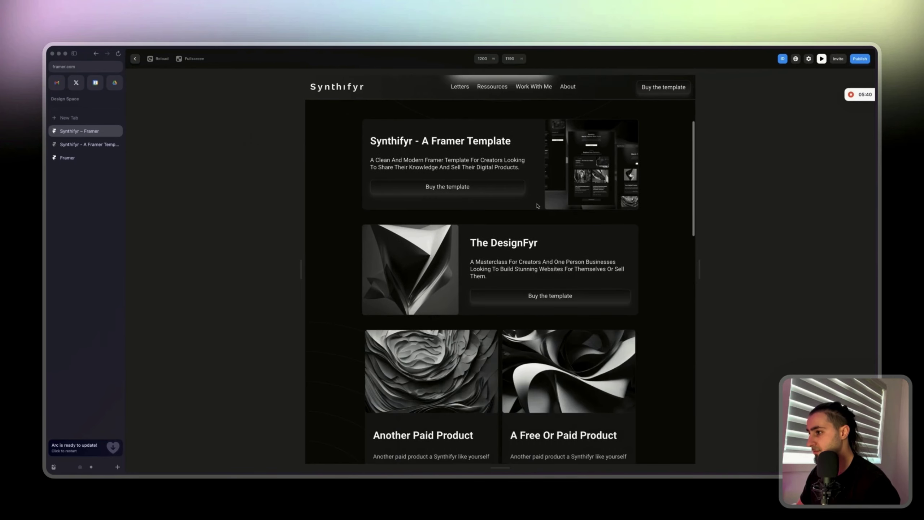
scroll(538, 206, "down", 4)
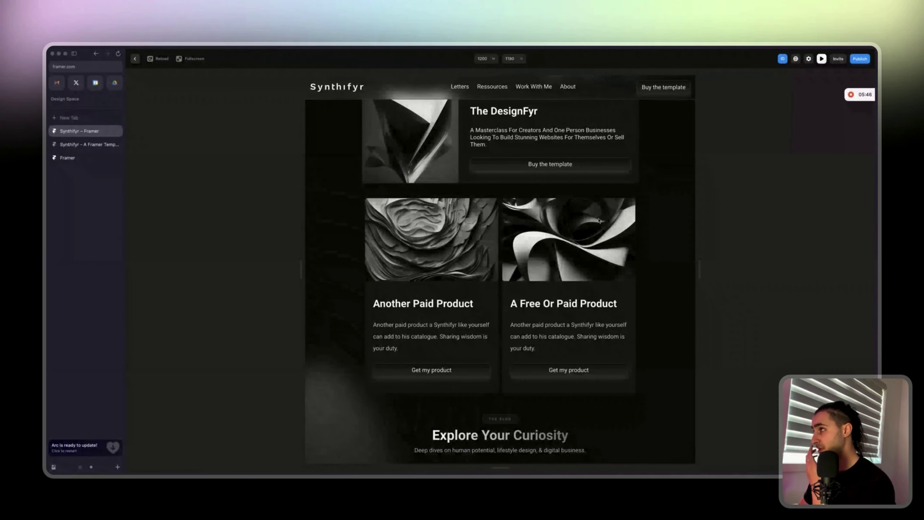
left_click(822, 59)
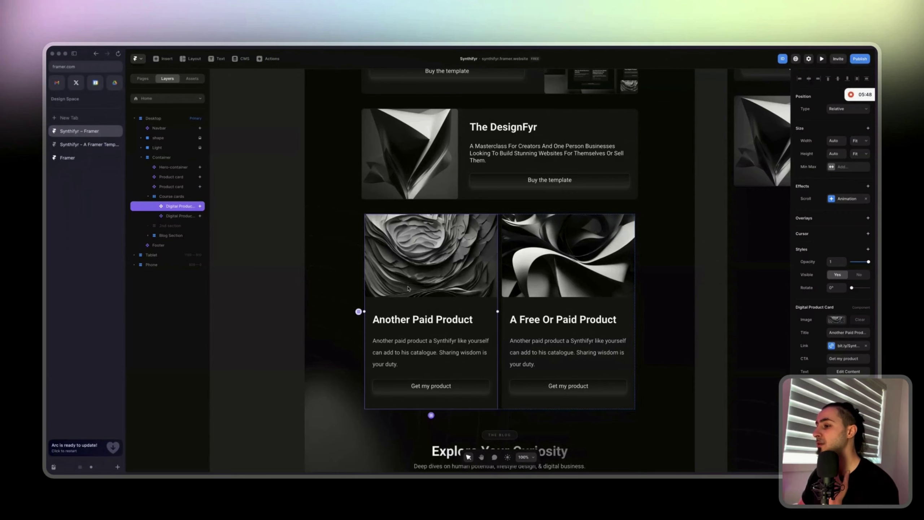
Step: Set the 'Explore Your Curiosity' heading to Roboto, then select its Title wrapper
scroll(448, 268, "down", 5)
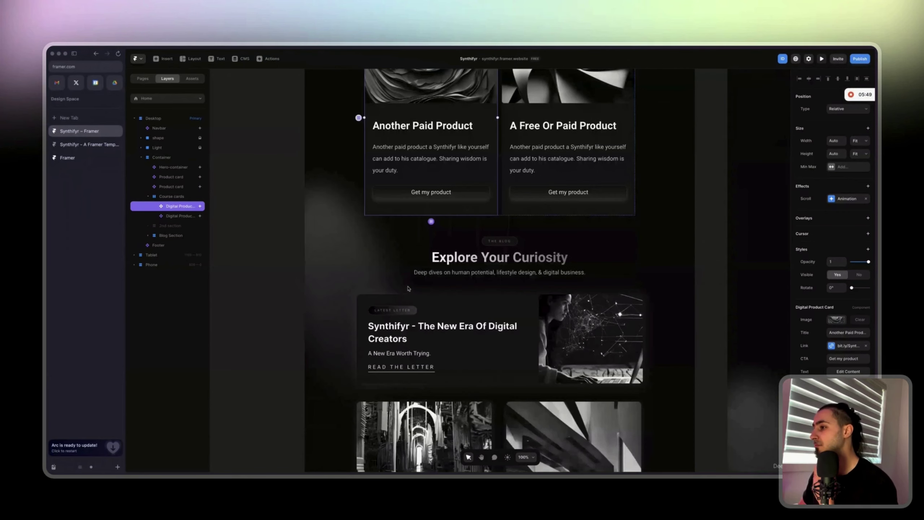
left_click(526, 255)
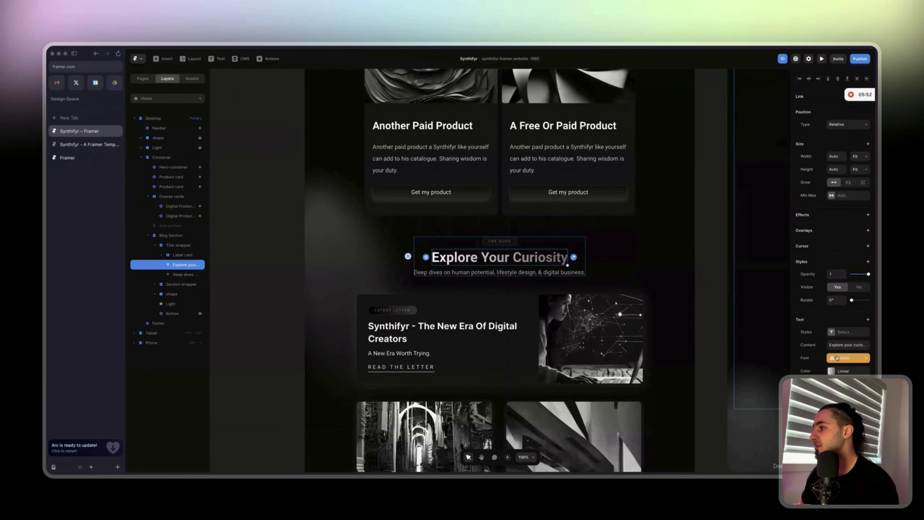
left_click(852, 361)
type("roboto")
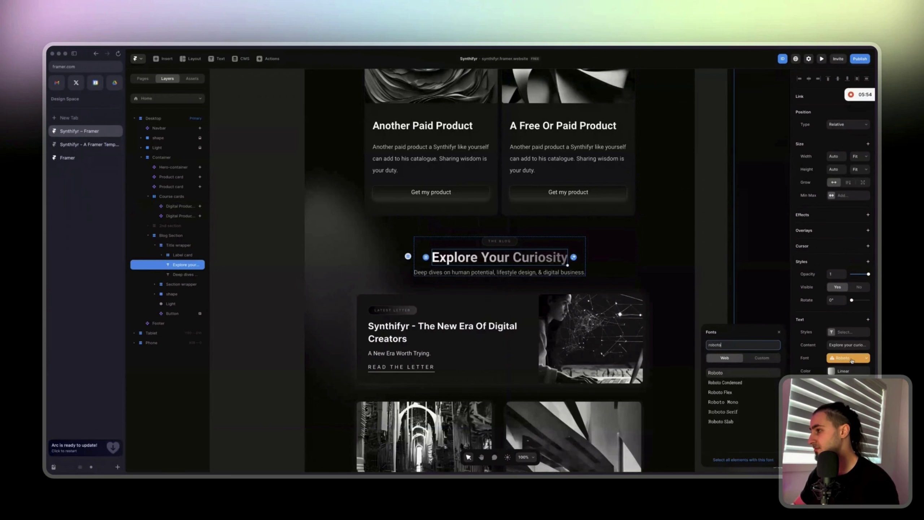
key("Return")
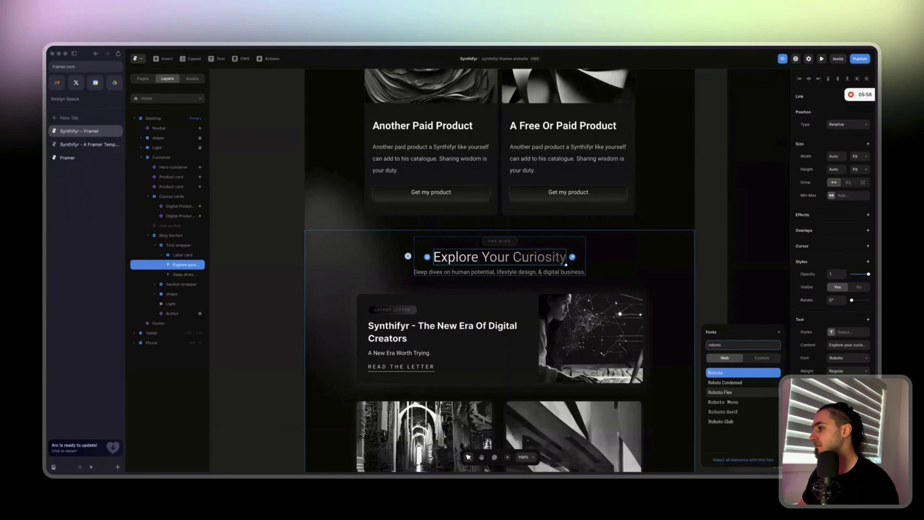
left_click(844, 372)
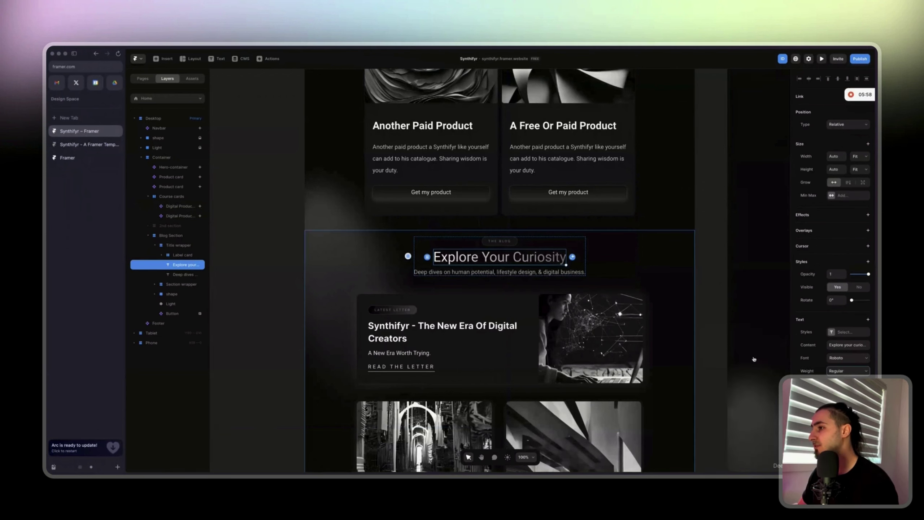
left_click(495, 272)
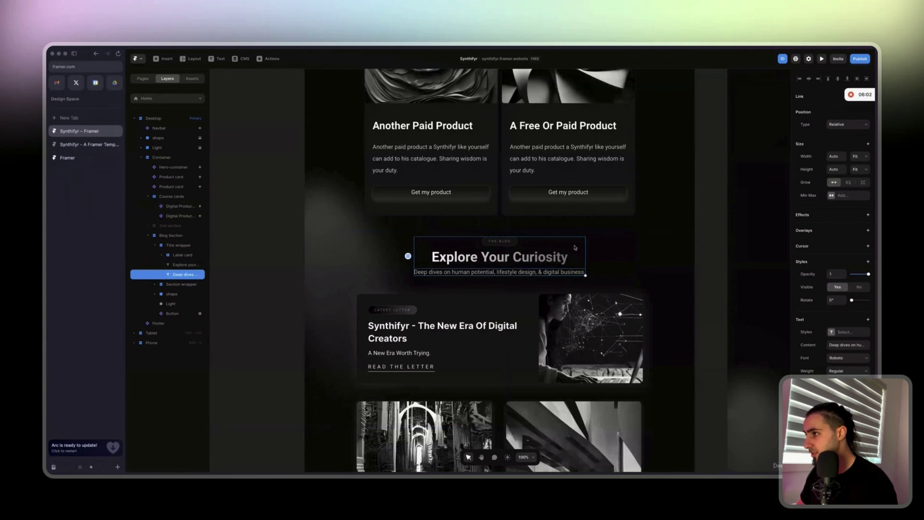
key("Escape")
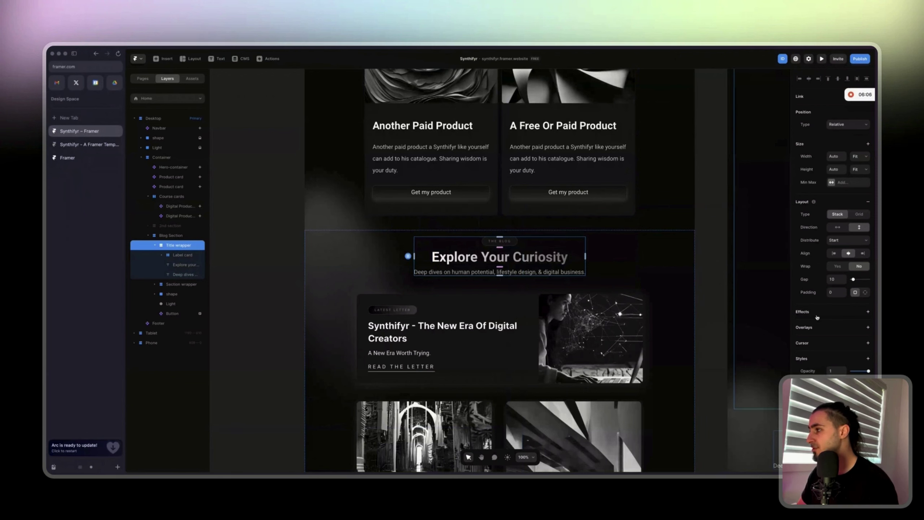
Step: Add a scroll animation to the blog Title wrapper, discarding a mistakenly added appear effect
left_click(816, 312)
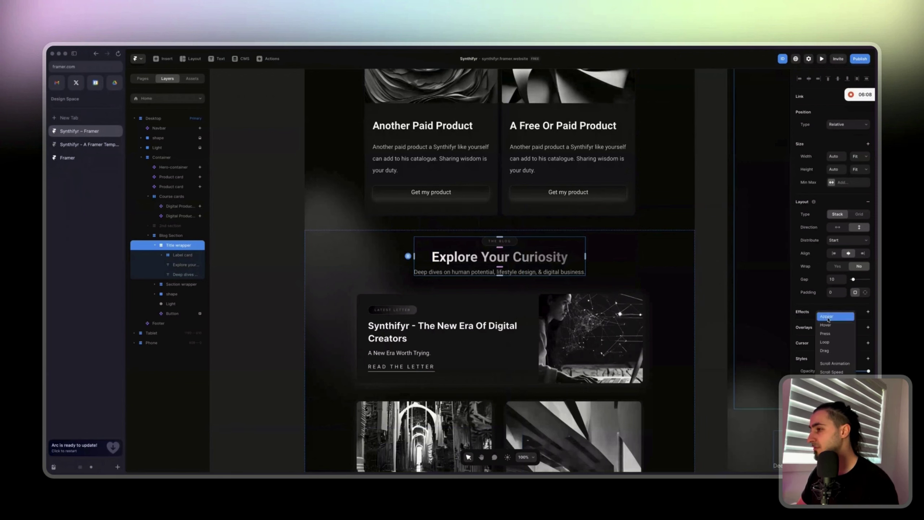
left_click(828, 317)
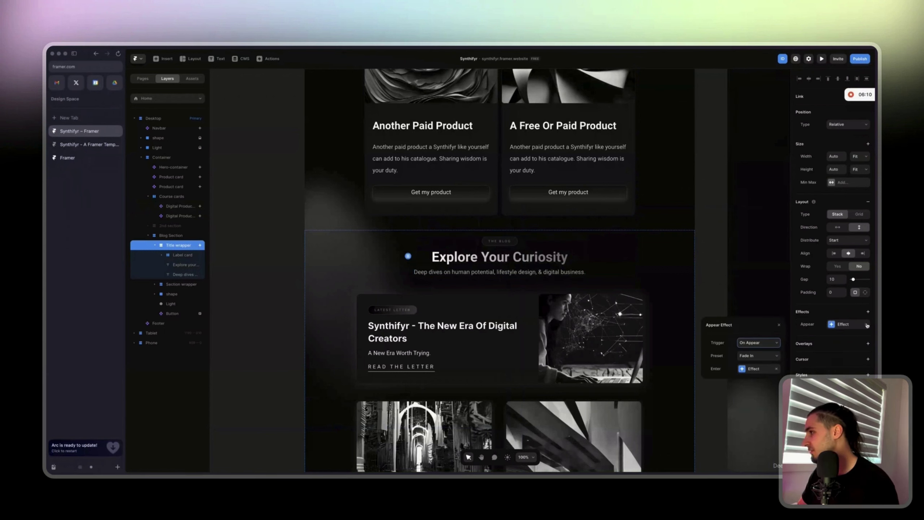
left_click(867, 325)
left_click(868, 312)
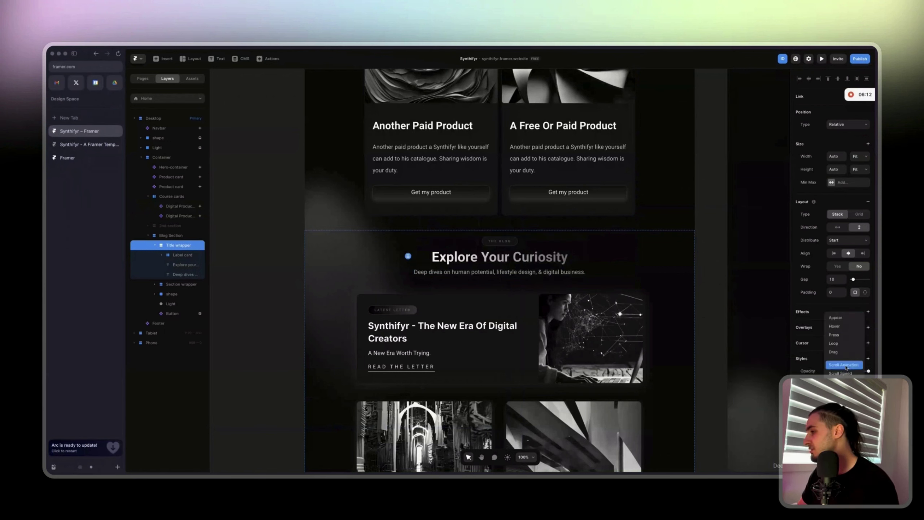
left_click(845, 365)
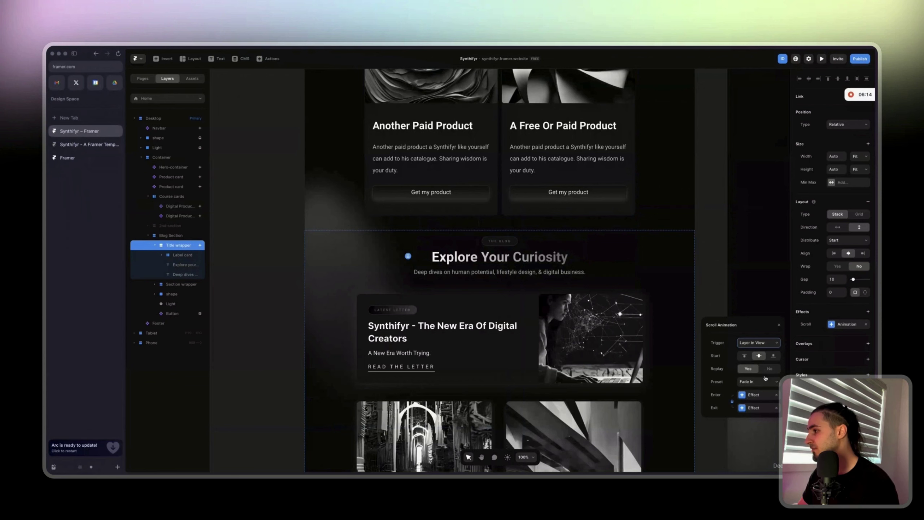
left_click(754, 395)
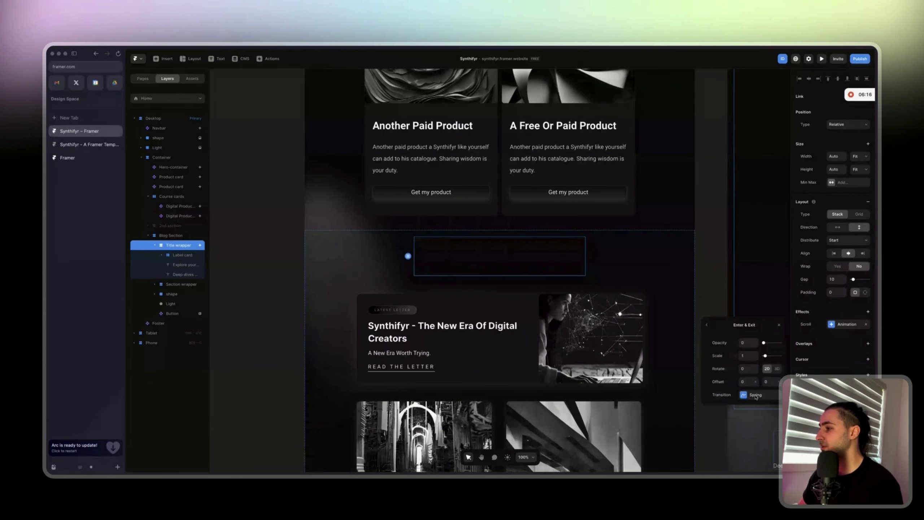
Step: Set the entrance opacity to 1 and the vertical offset to 30
left_click_drag(761, 342, 779, 343)
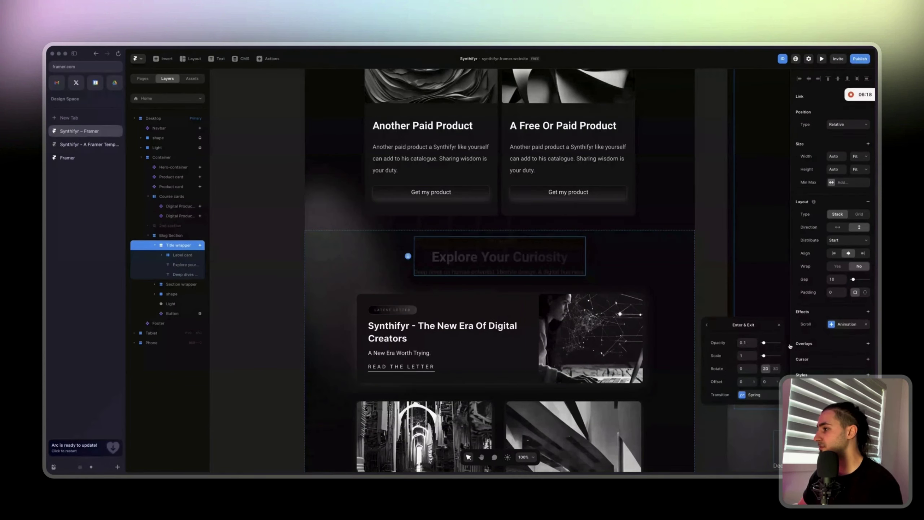
left_click(770, 382)
type("20")
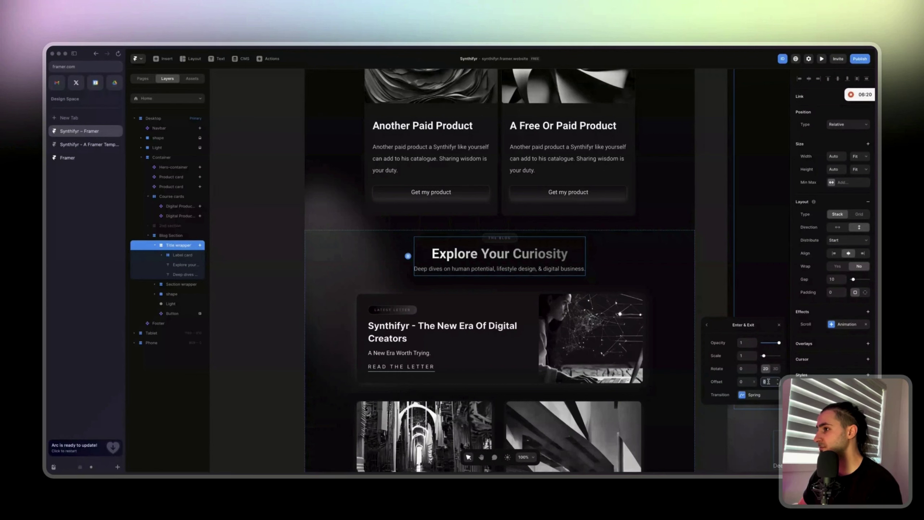
key("shift+Up")
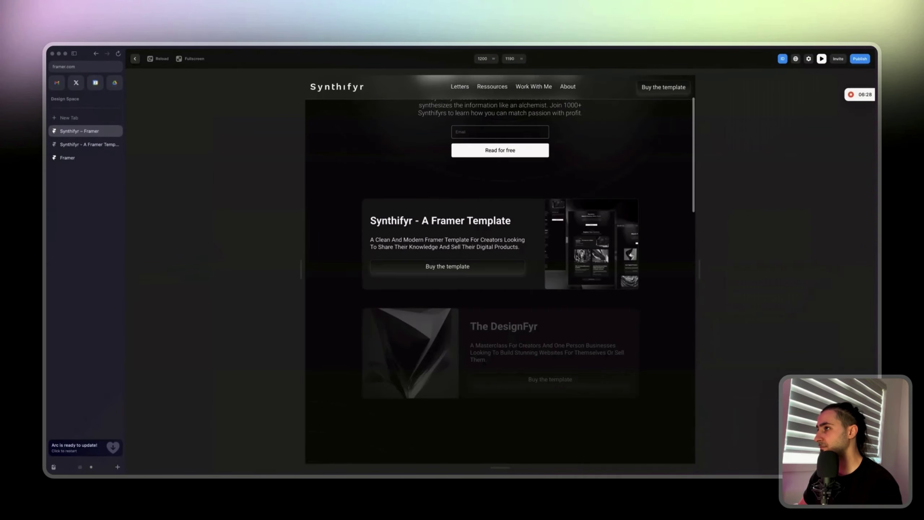
Step: Scroll through the preview to check the title animation and return to the editor
scroll(576, 258, "down", 5)
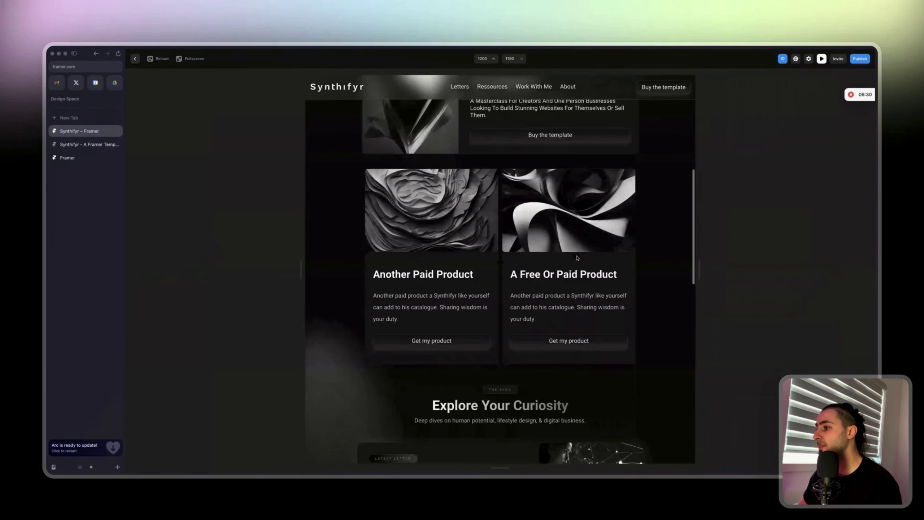
scroll(576, 258, "down", 1)
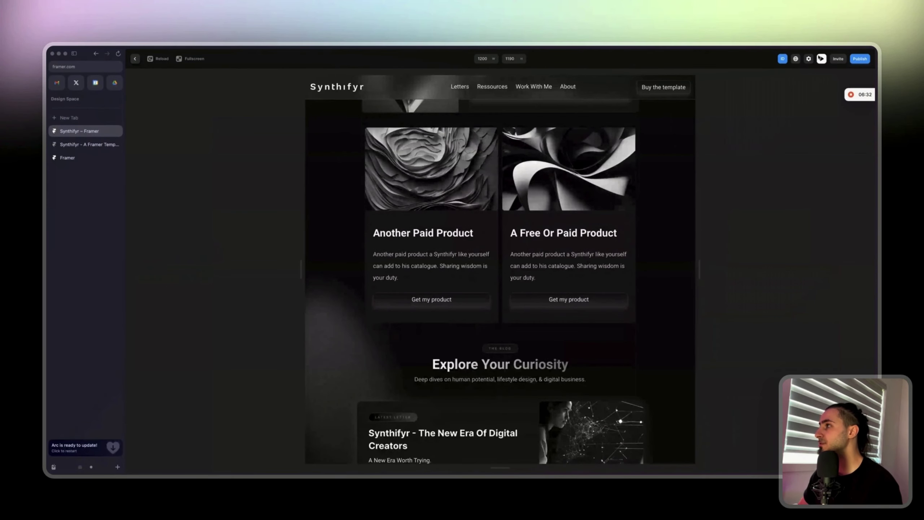
left_click(822, 59)
scroll(549, 274, "down", 5)
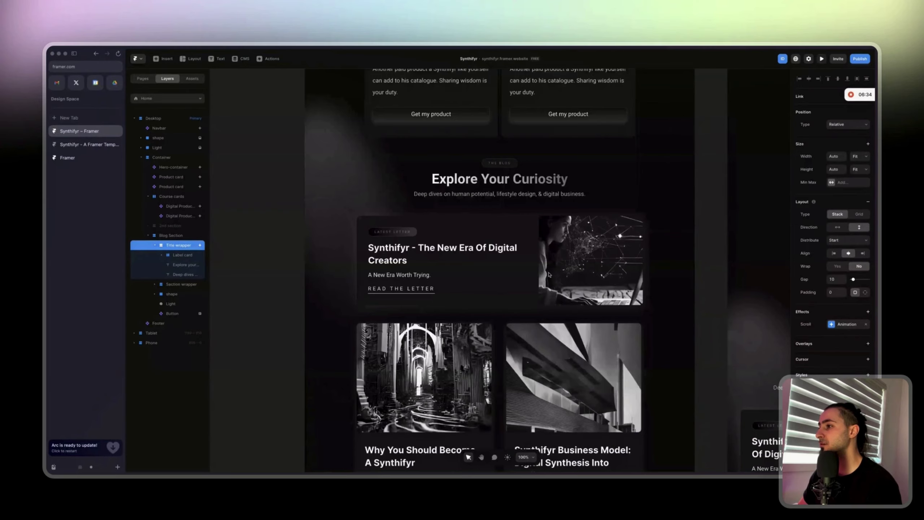
scroll(550, 275, "up", 4)
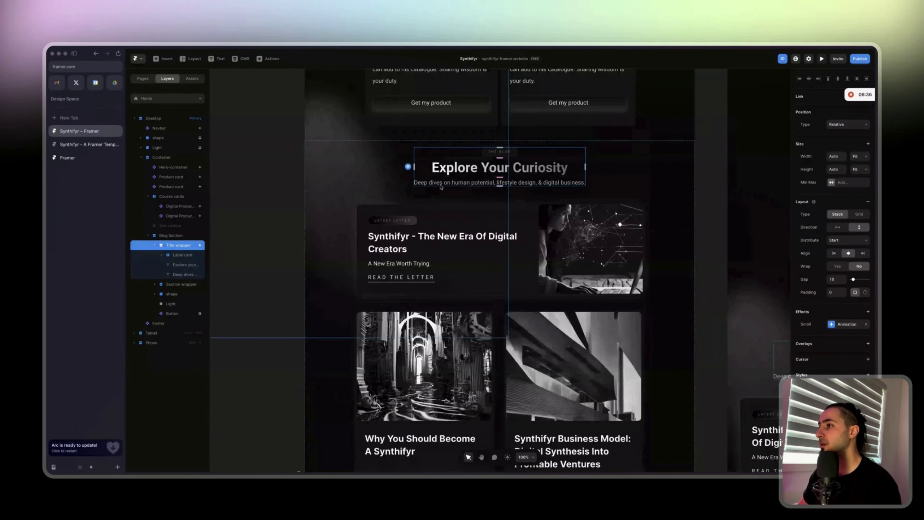
scroll(590, 253, "down", 3)
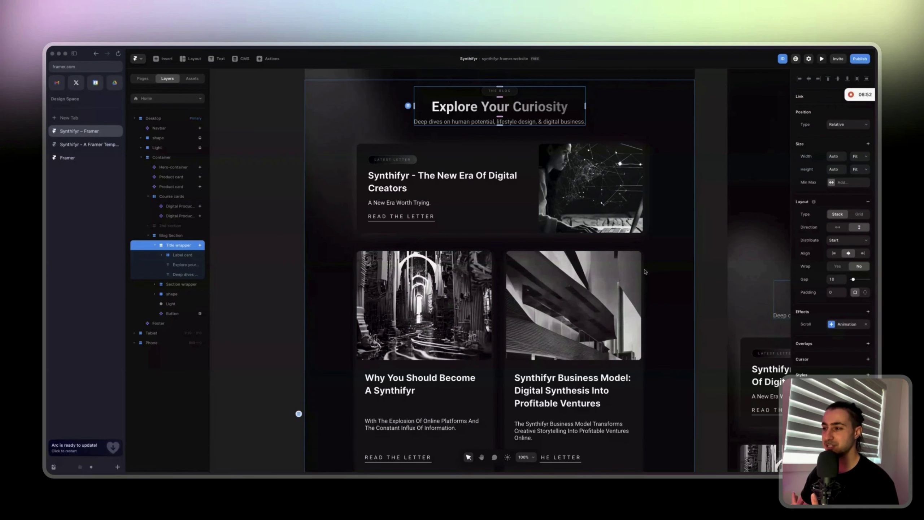
scroll(645, 272, "up", 8)
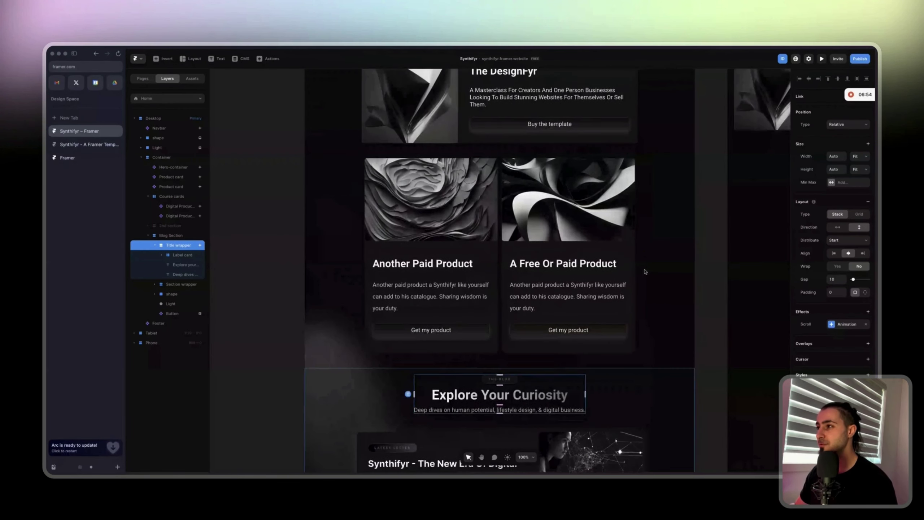
scroll(645, 271, "up", 10)
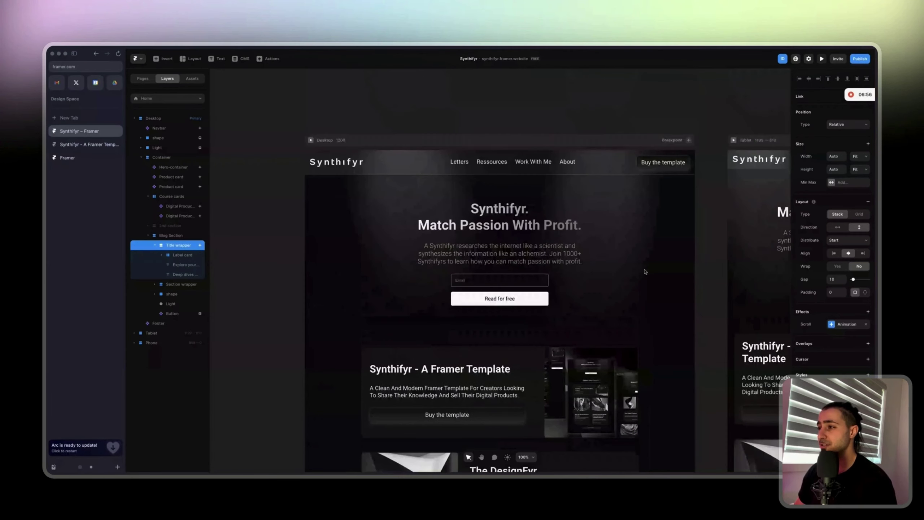
scroll(645, 271, "down", 2)
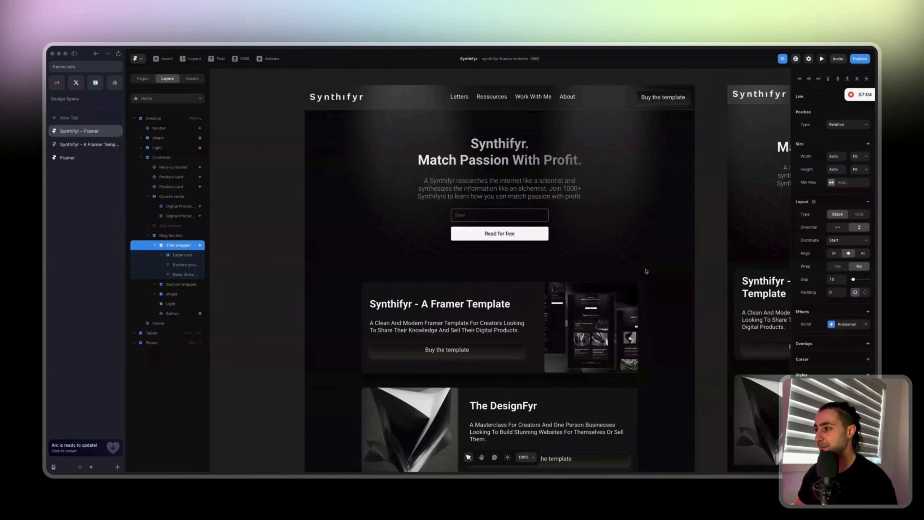
scroll(646, 271, "down", 10)
scroll(646, 271, "down", 6)
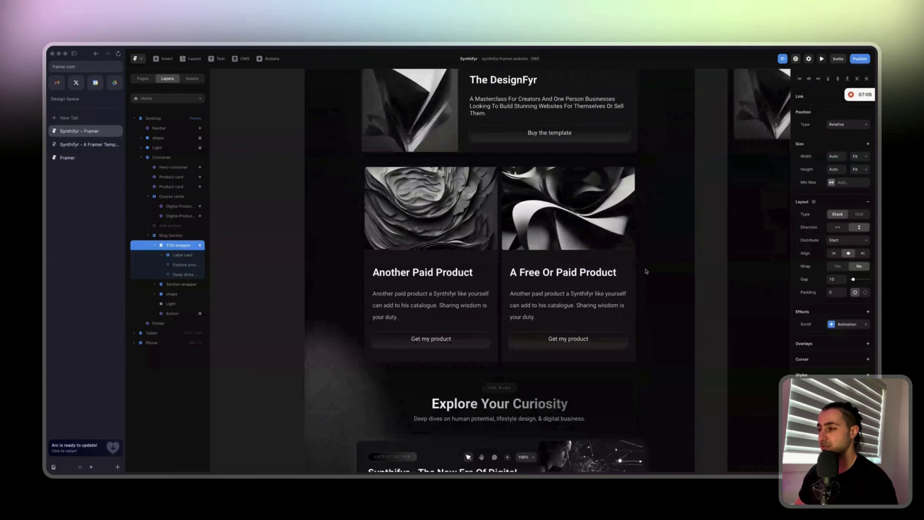
scroll(646, 271, "down", 1)
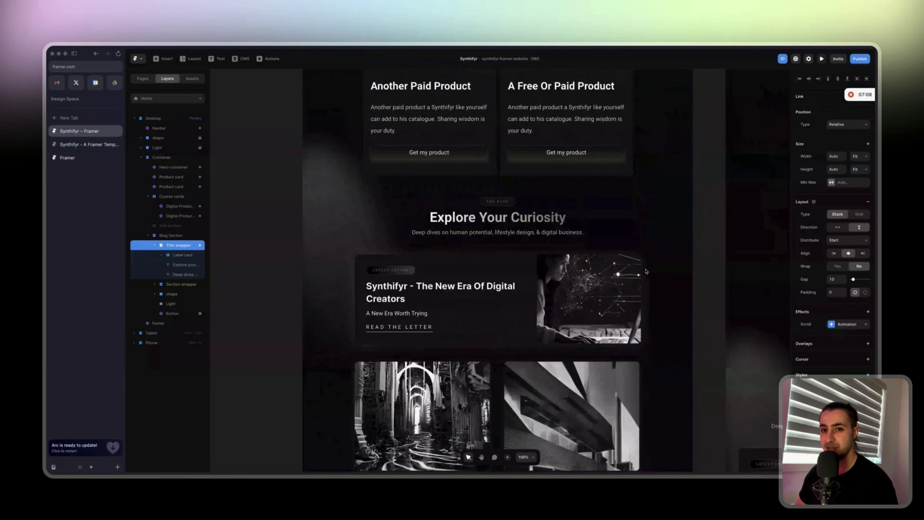